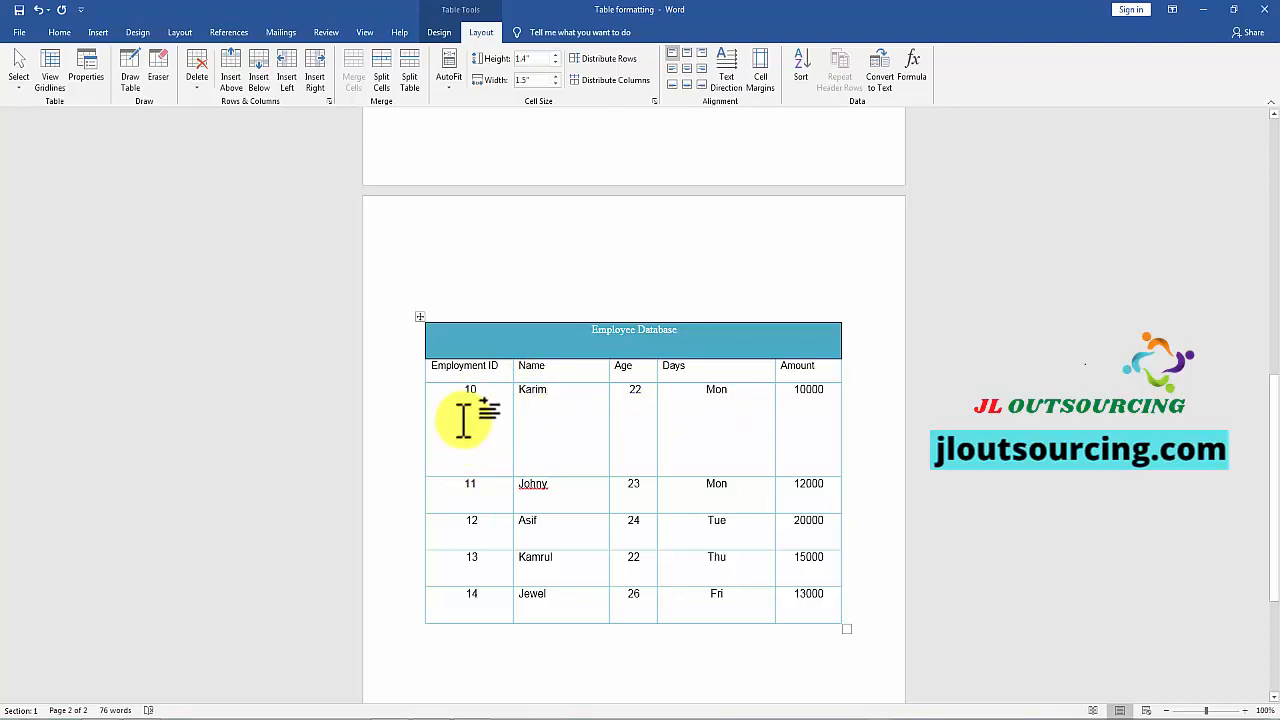
# Step: Align the first employee's name cell to top center and then to top right
pyautogui.click(524, 391)
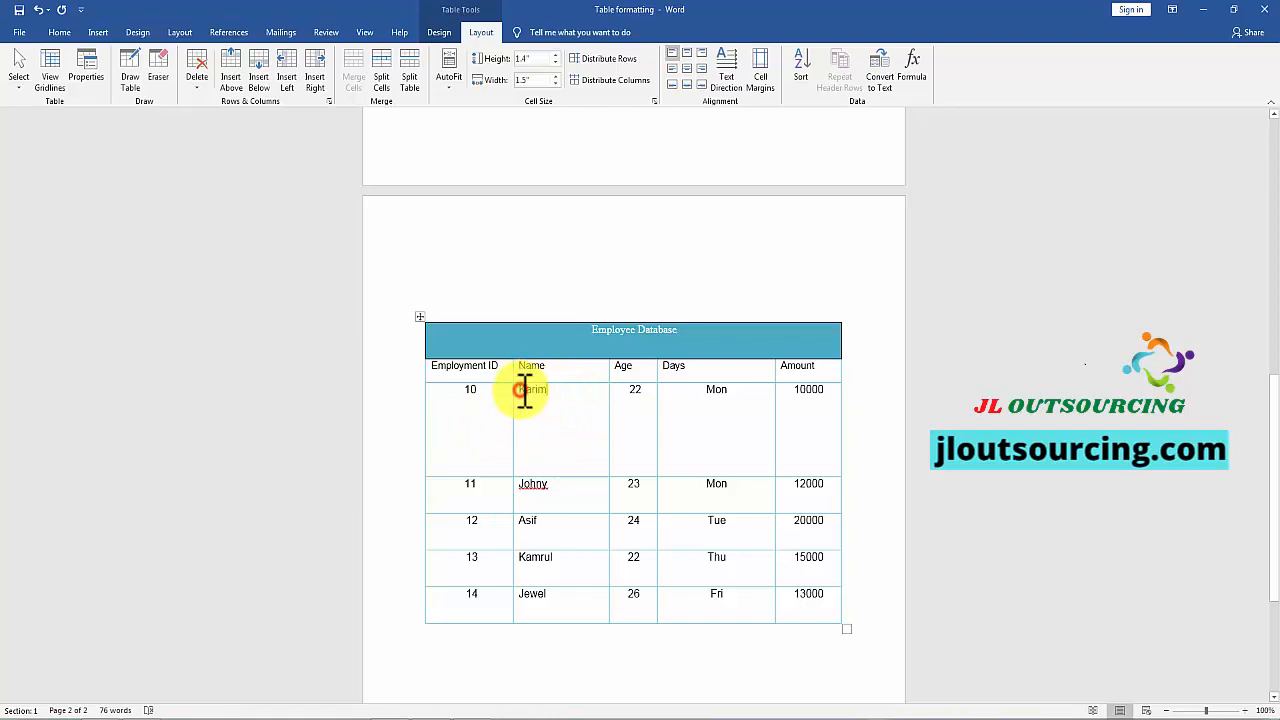
pyautogui.moveTo(524, 391); pyautogui.dragTo(550, 391)
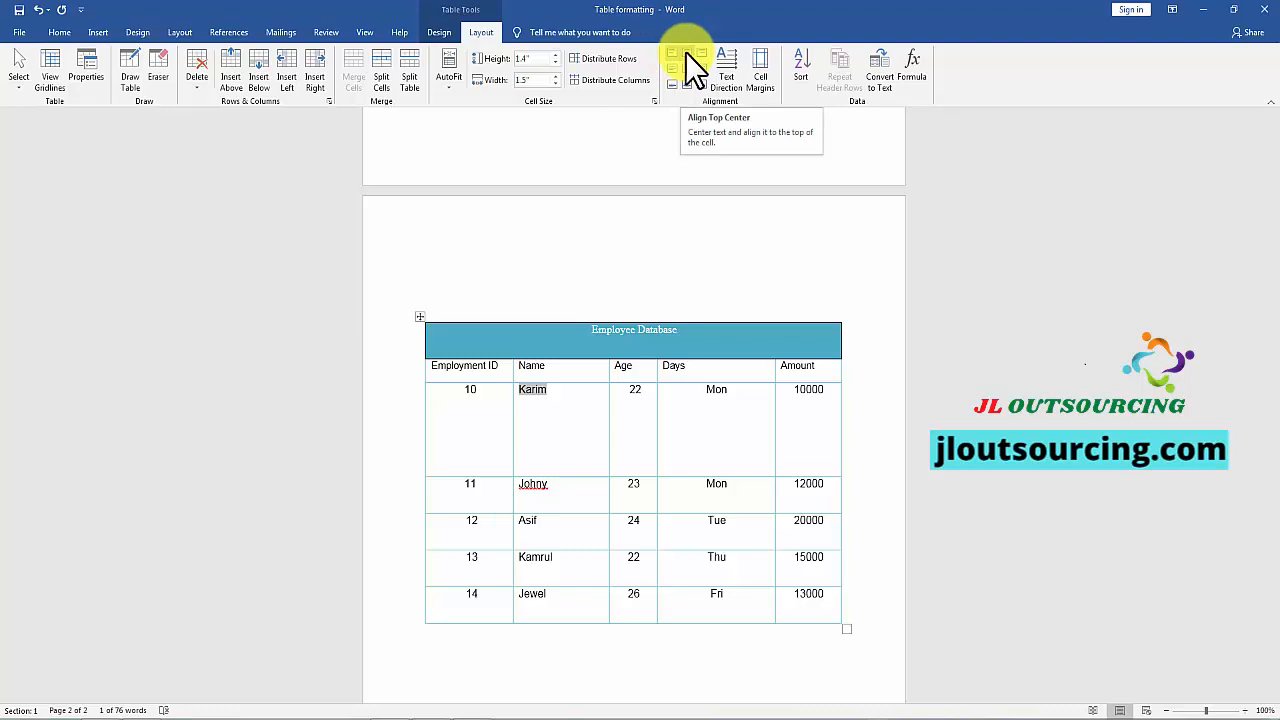
pyautogui.click(549, 390)
pyautogui.click(522, 391)
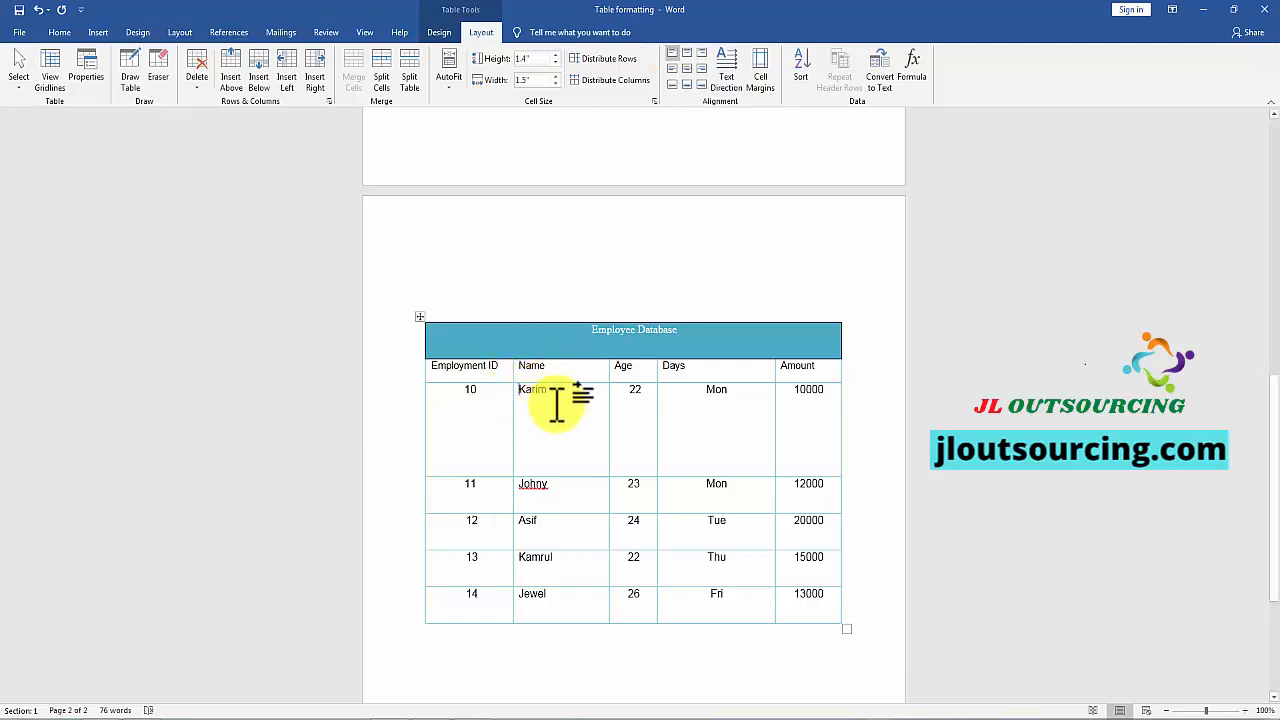
pyautogui.click(688, 53)
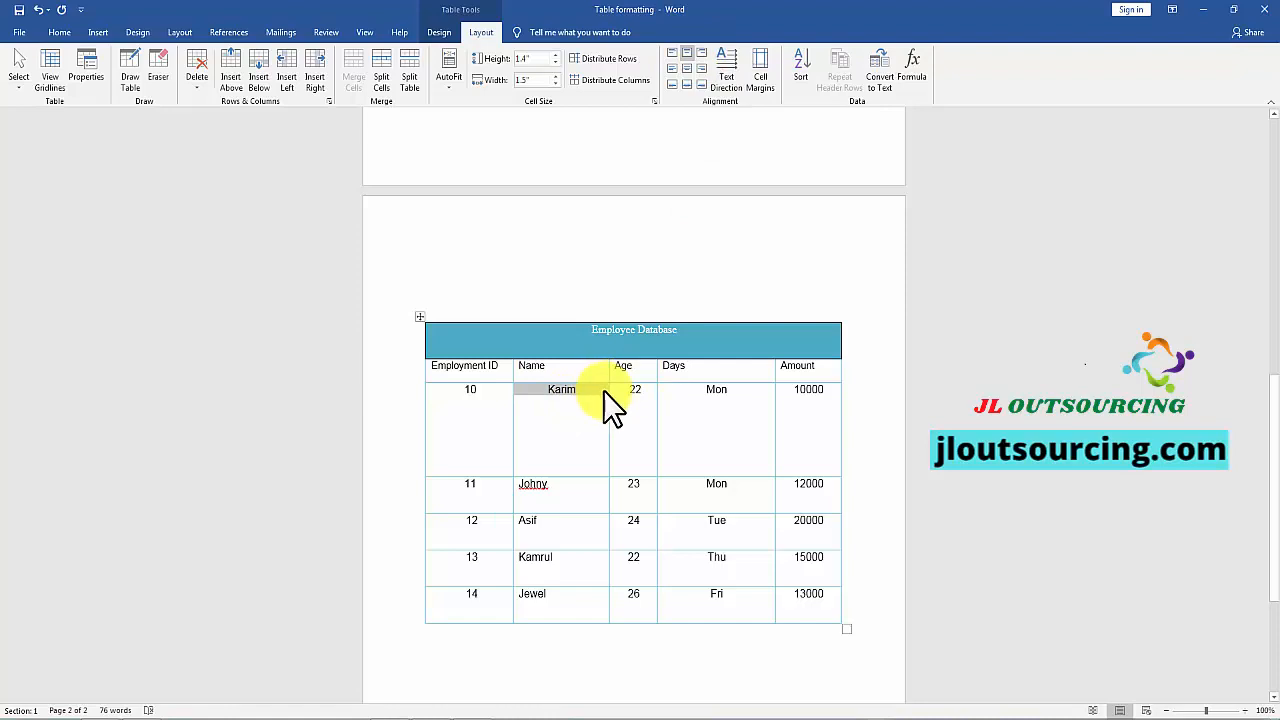
pyautogui.click(704, 52)
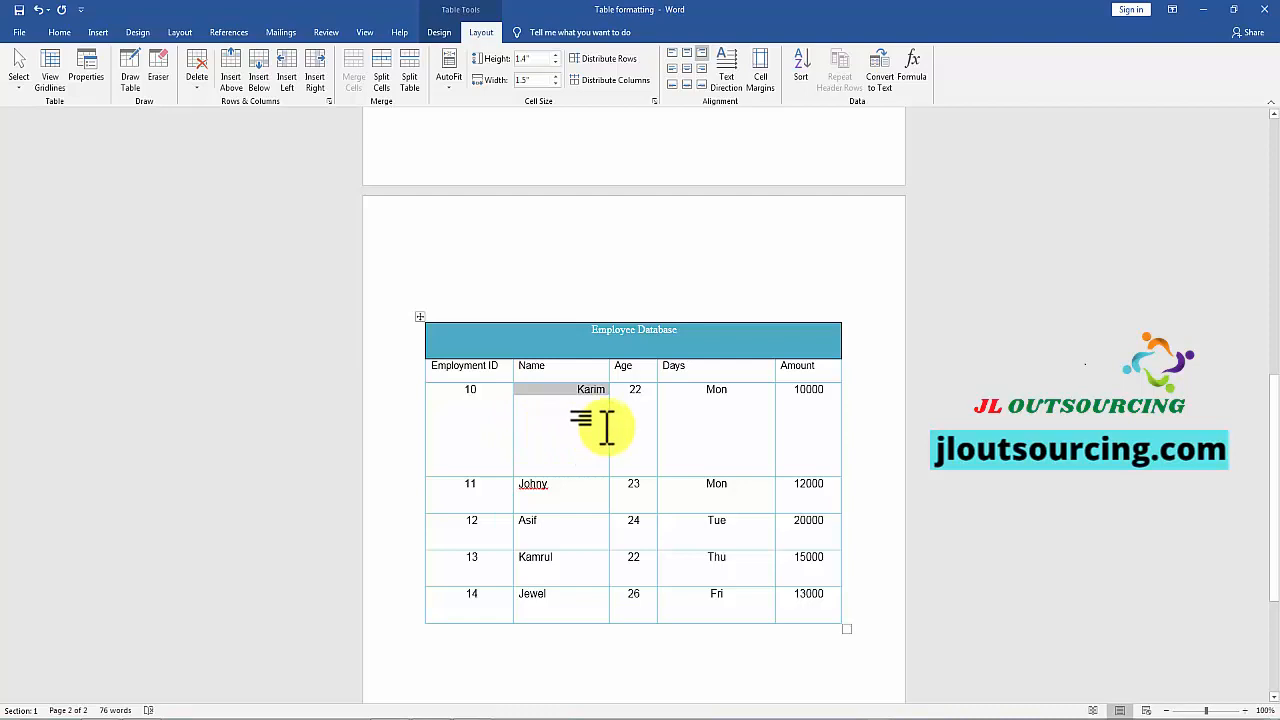
# Step: Try the center left, center and center right alignments on the first employee's name cell
pyautogui.click(673, 69)
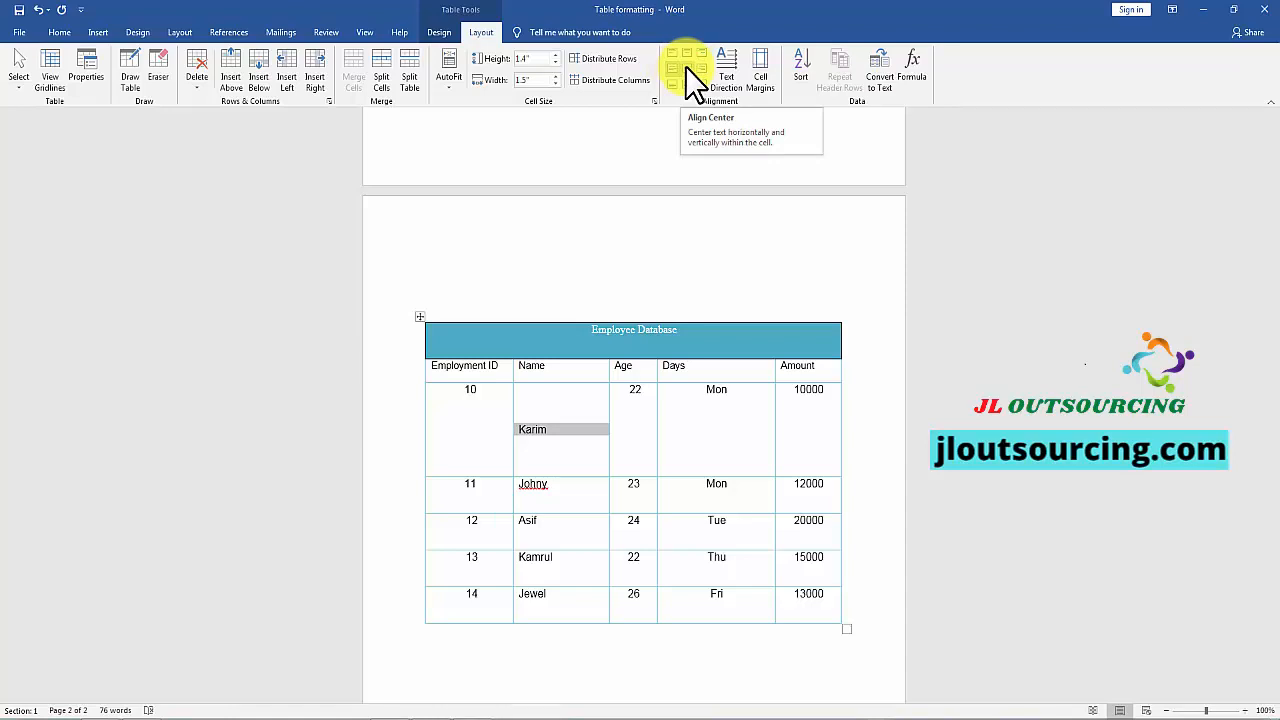
pyautogui.click(685, 66)
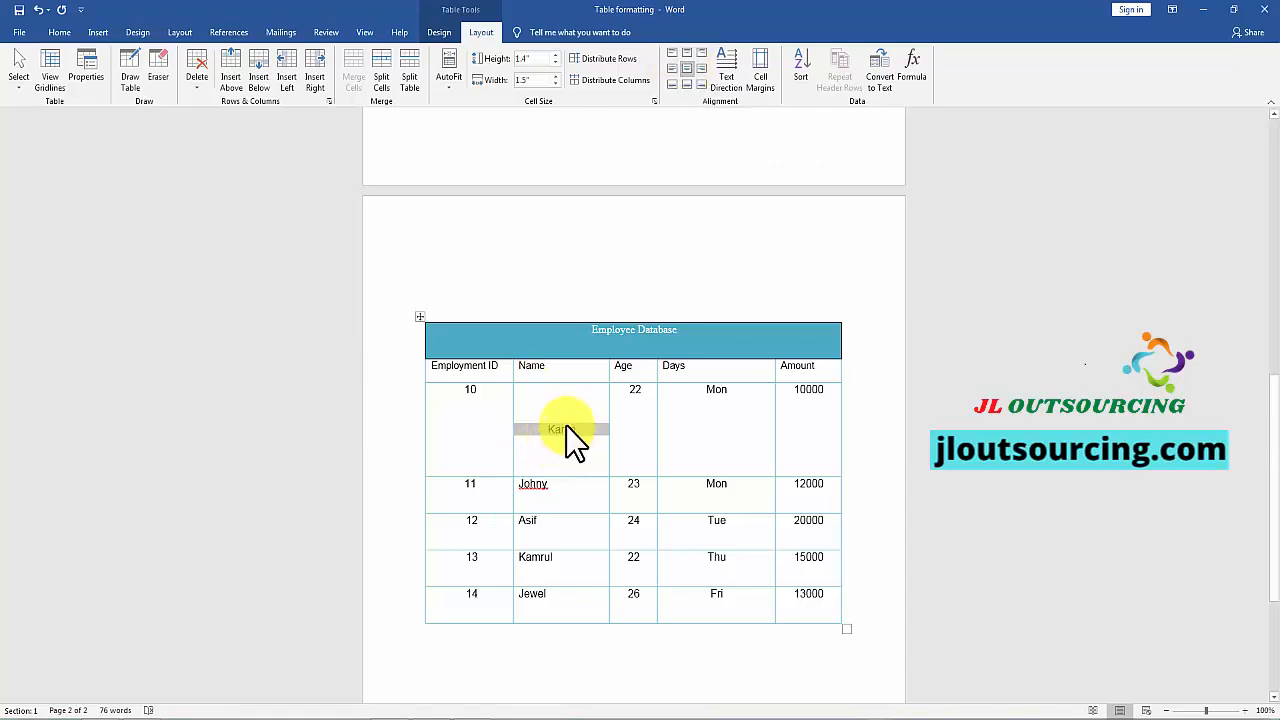
pyautogui.click(698, 68)
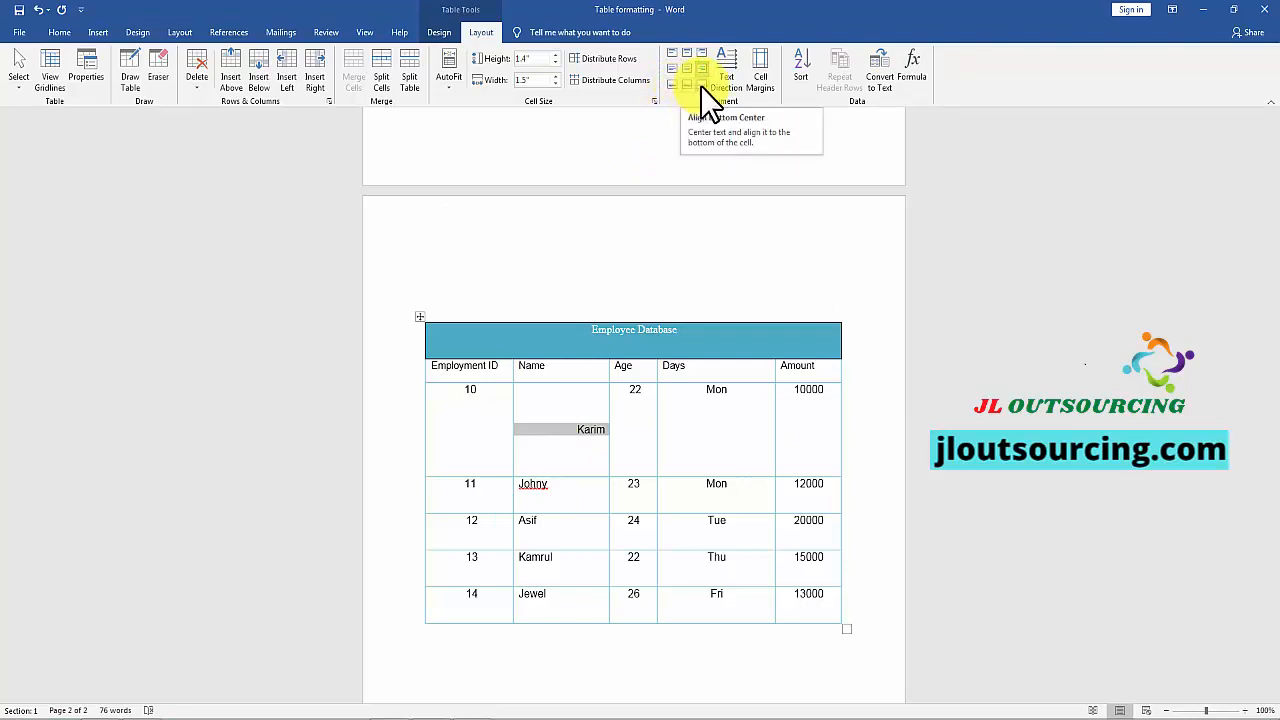
# Step: Center the first employee's name horizontally and vertically within its cell with Align Center
pyautogui.click(577, 440)
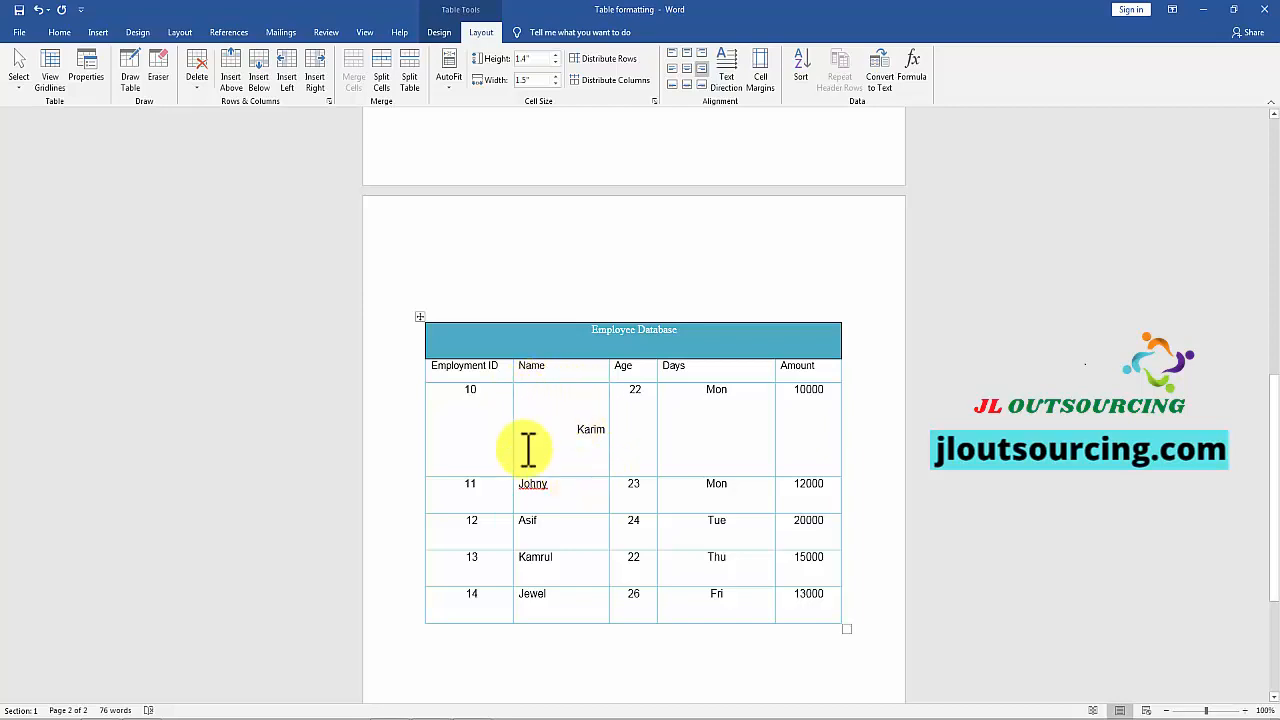
pyautogui.click(687, 69)
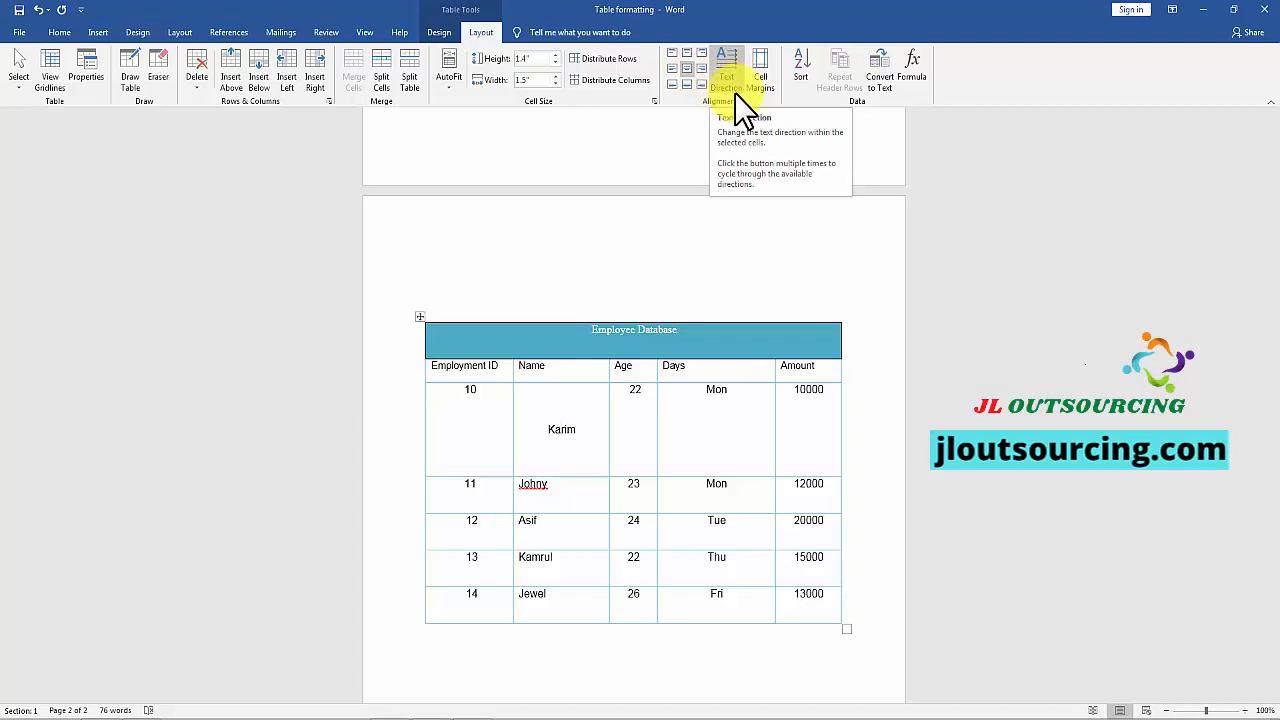
pyautogui.click(545, 432)
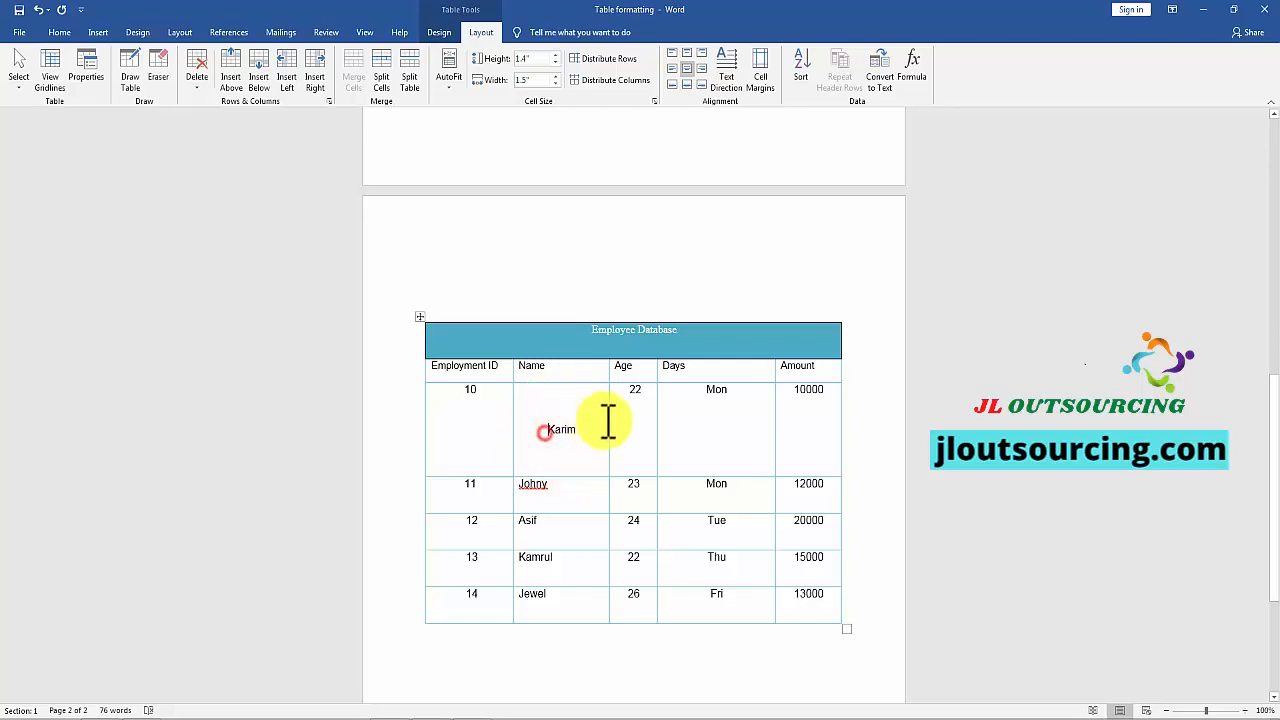
# Step: Cycle the text direction of the first employee's name cell through its rotations back to horizontal
pyautogui.click(727, 63)
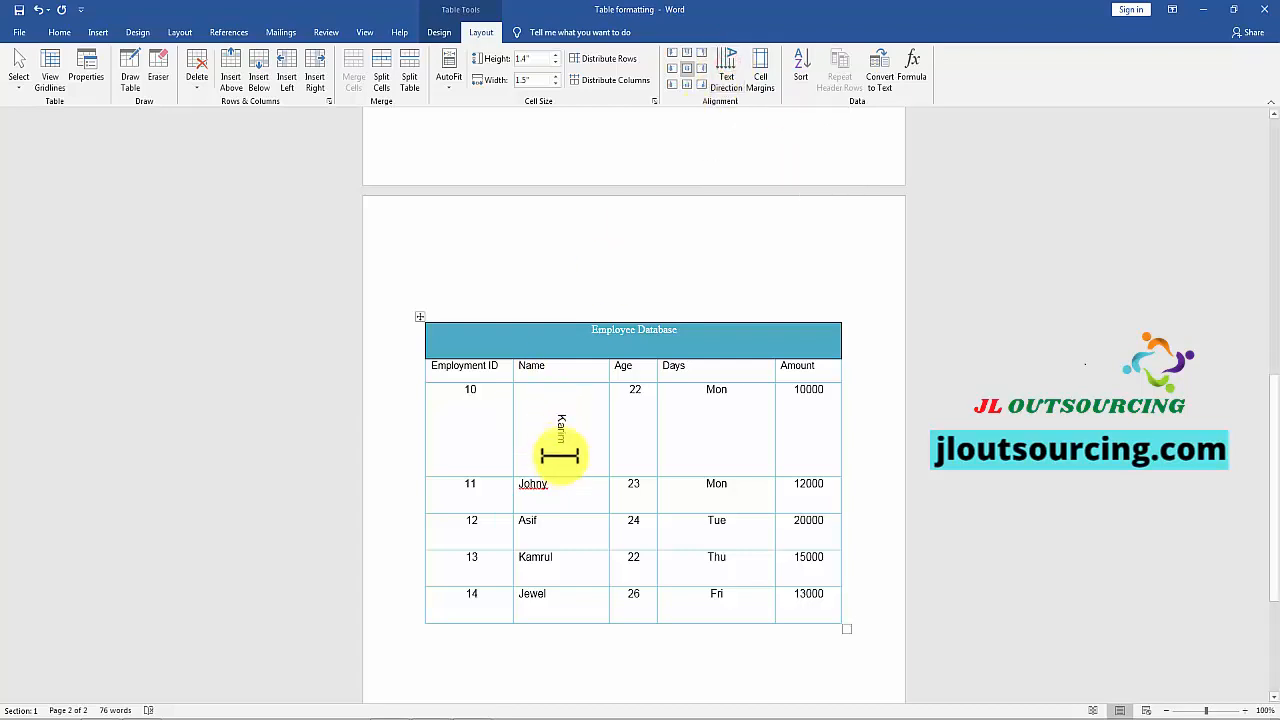
pyautogui.click(726, 60)
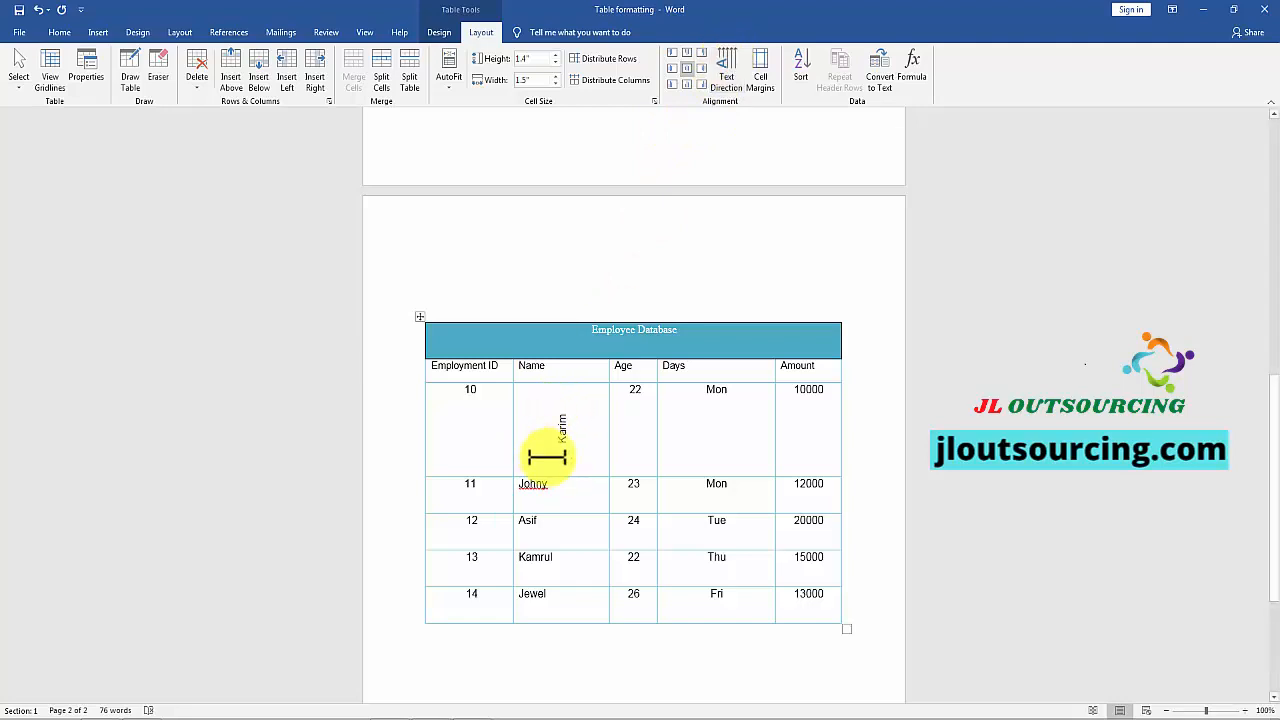
pyautogui.click(727, 66)
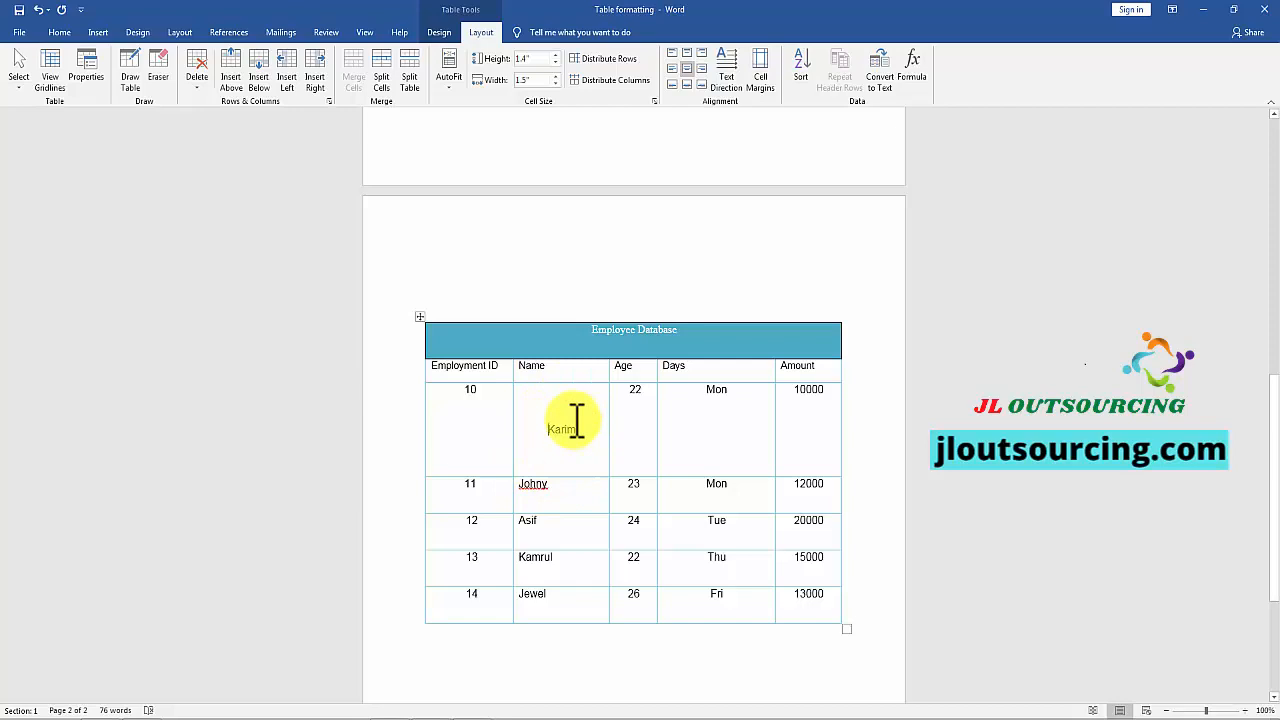
pyautogui.press('Up')
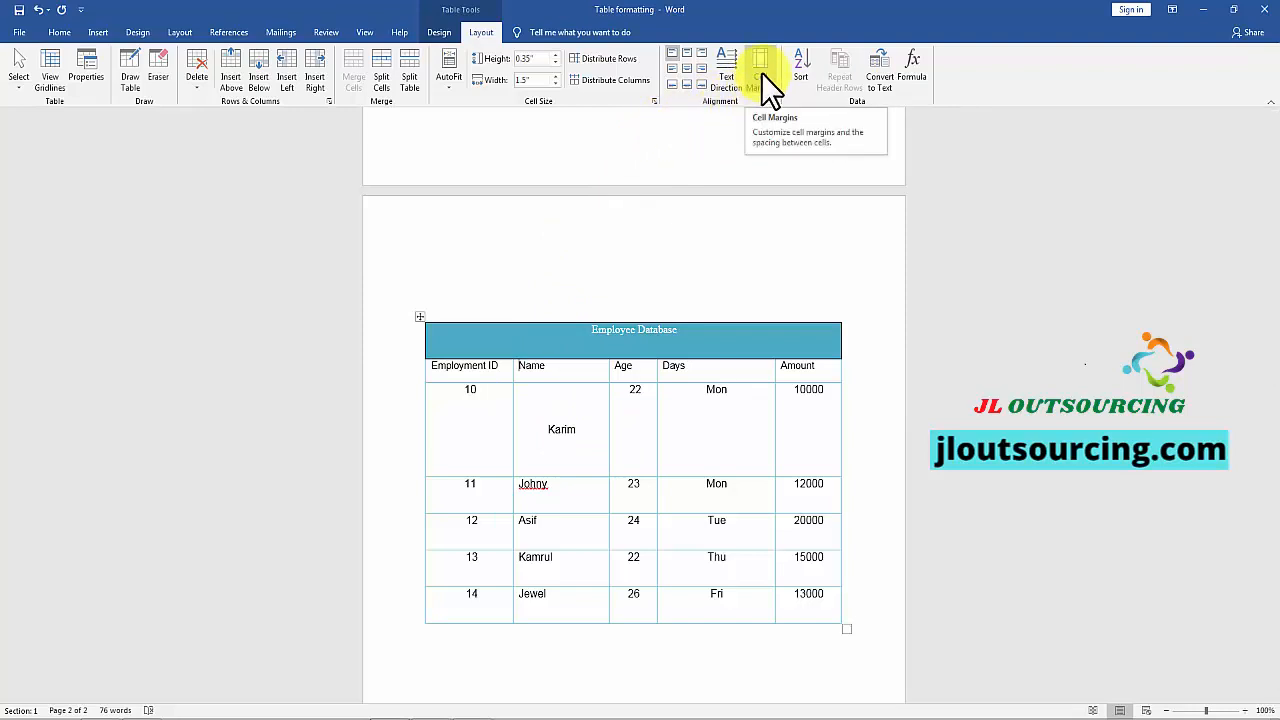
pyautogui.doubleClick(522, 365)
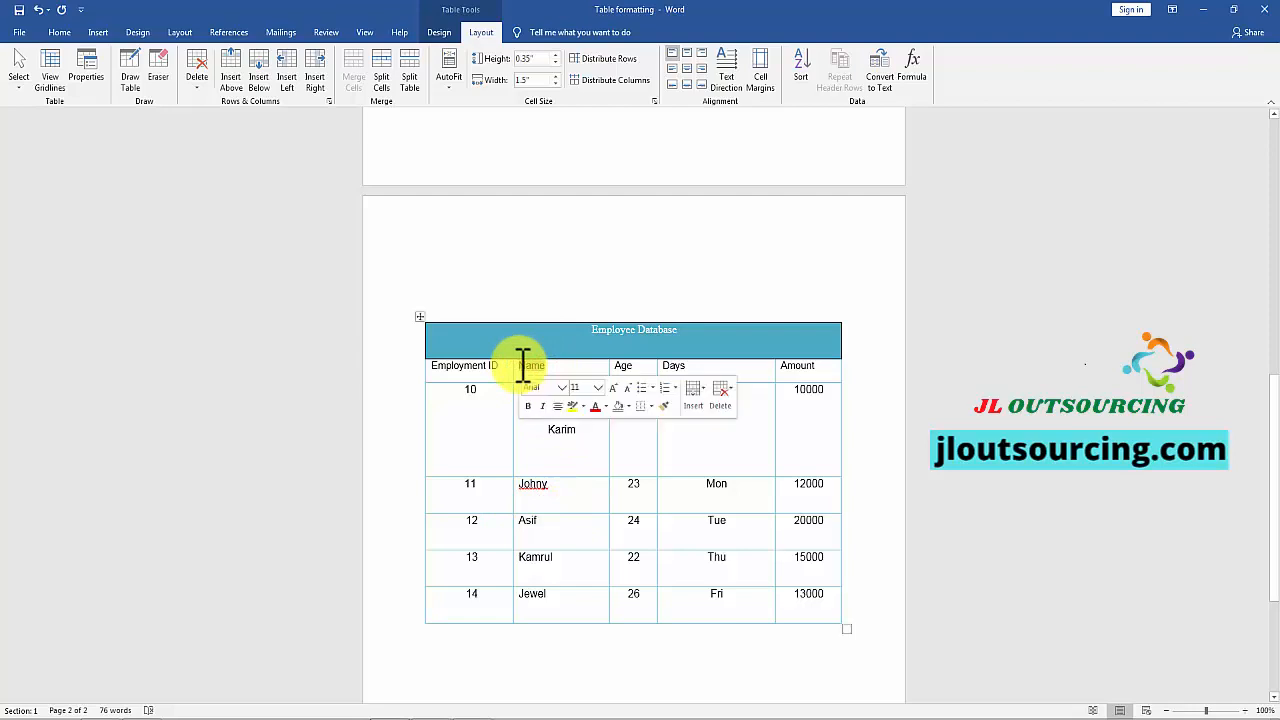
pyautogui.click(578, 443)
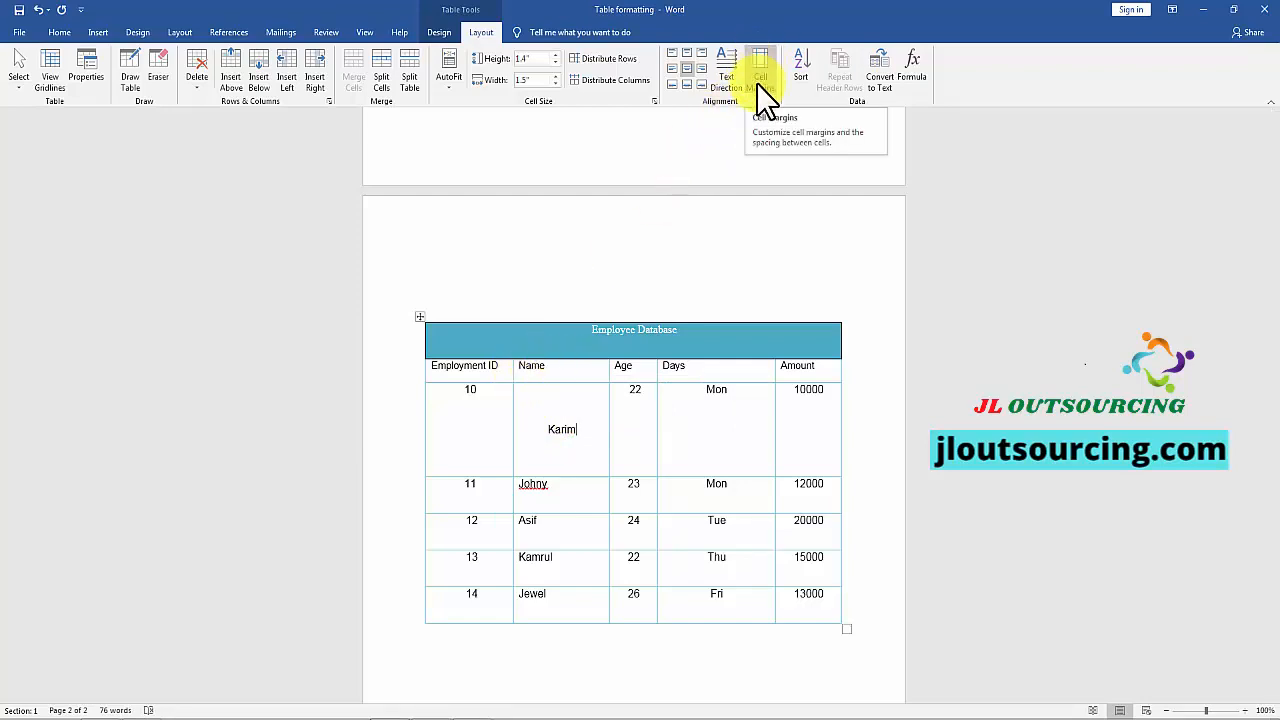
pyautogui.click(176, 34)
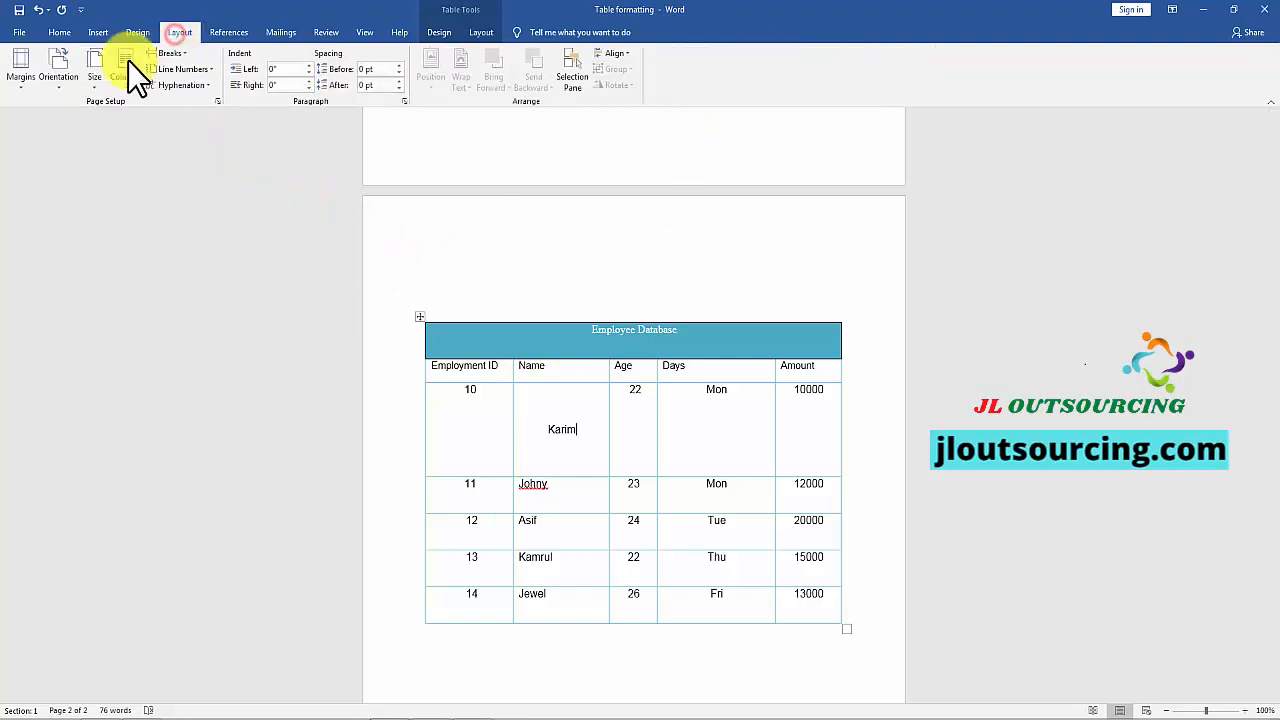
pyautogui.click(18, 80)
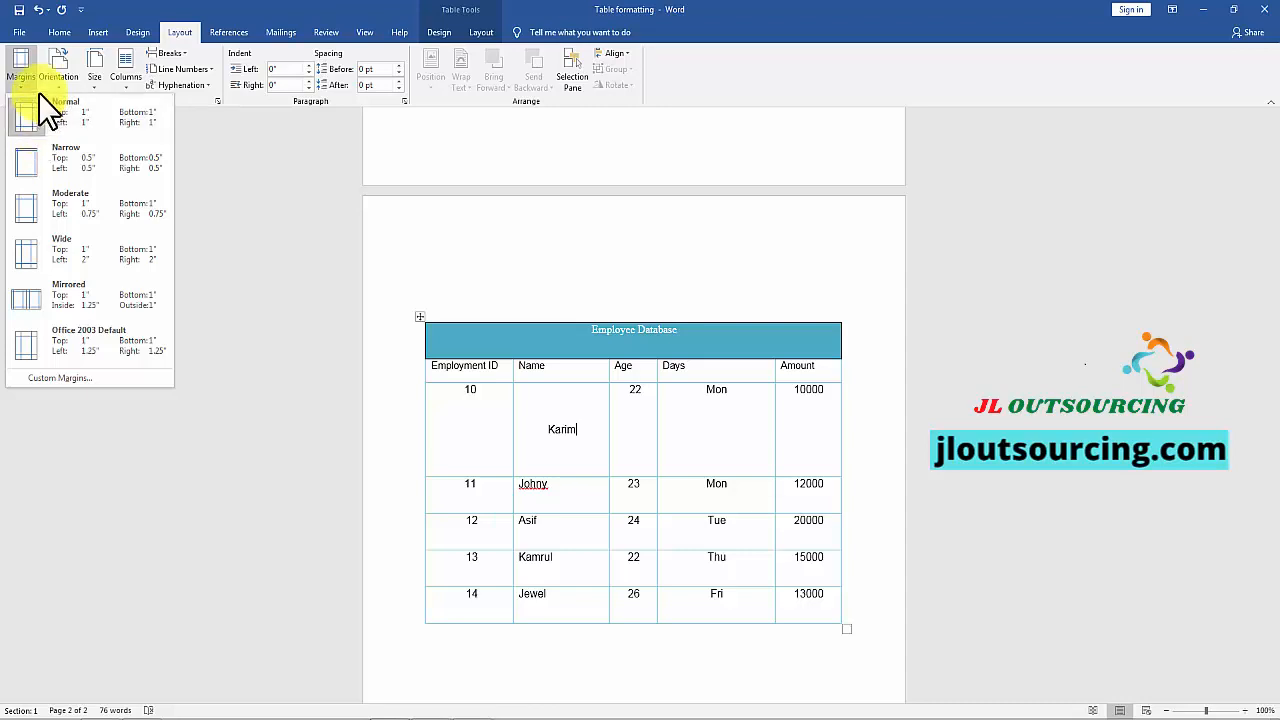
pyautogui.click(482, 36)
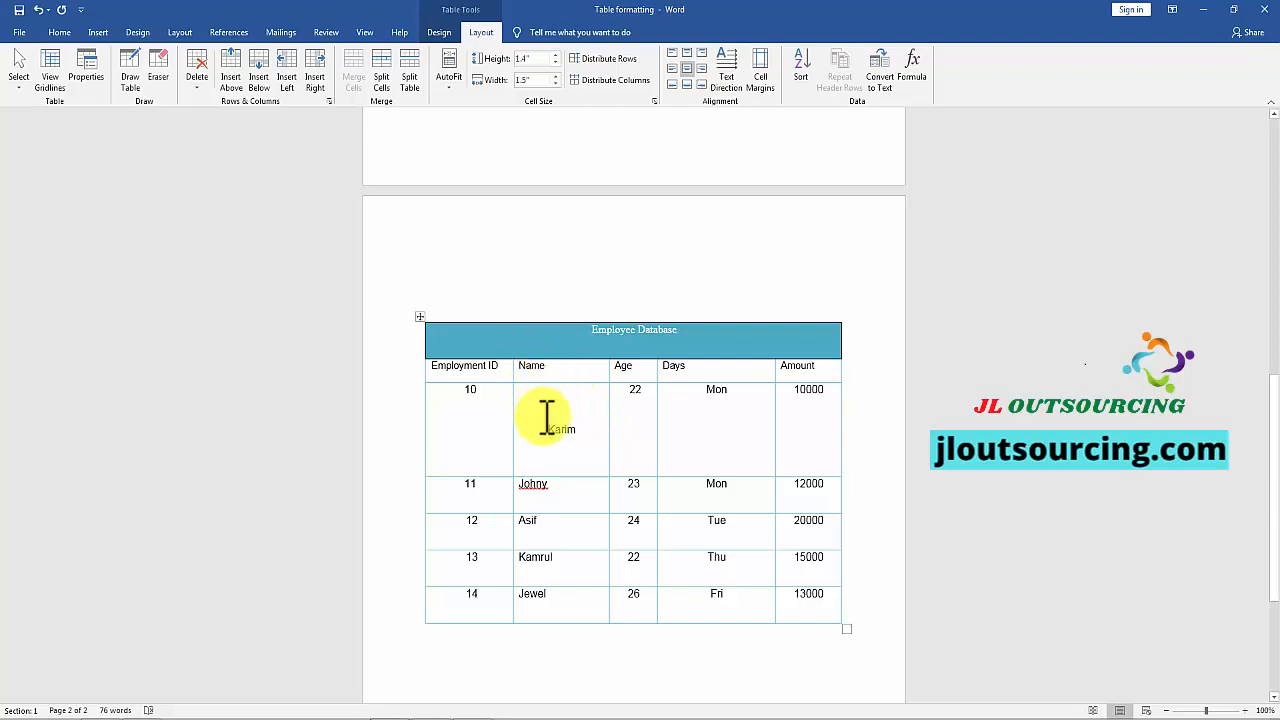
# Step: Set the table's default left cell margin to 0.18" in Table Options
pyautogui.click(544, 494)
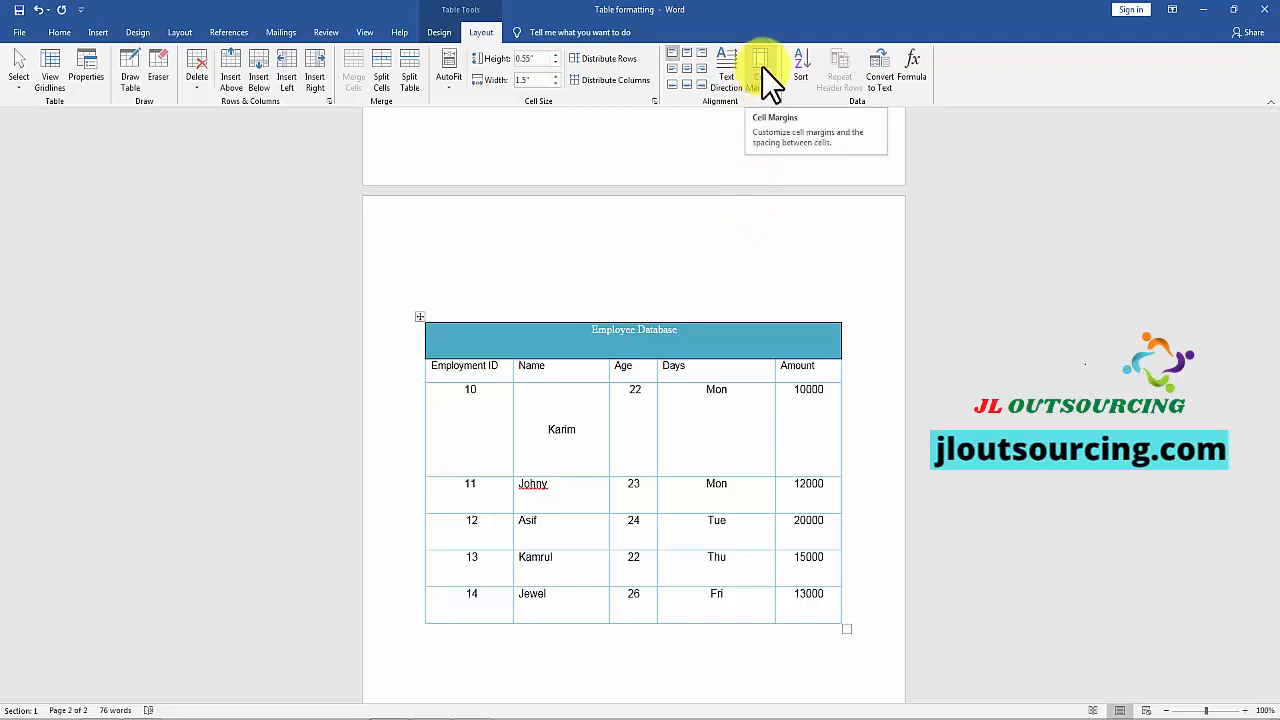
pyautogui.click(525, 367)
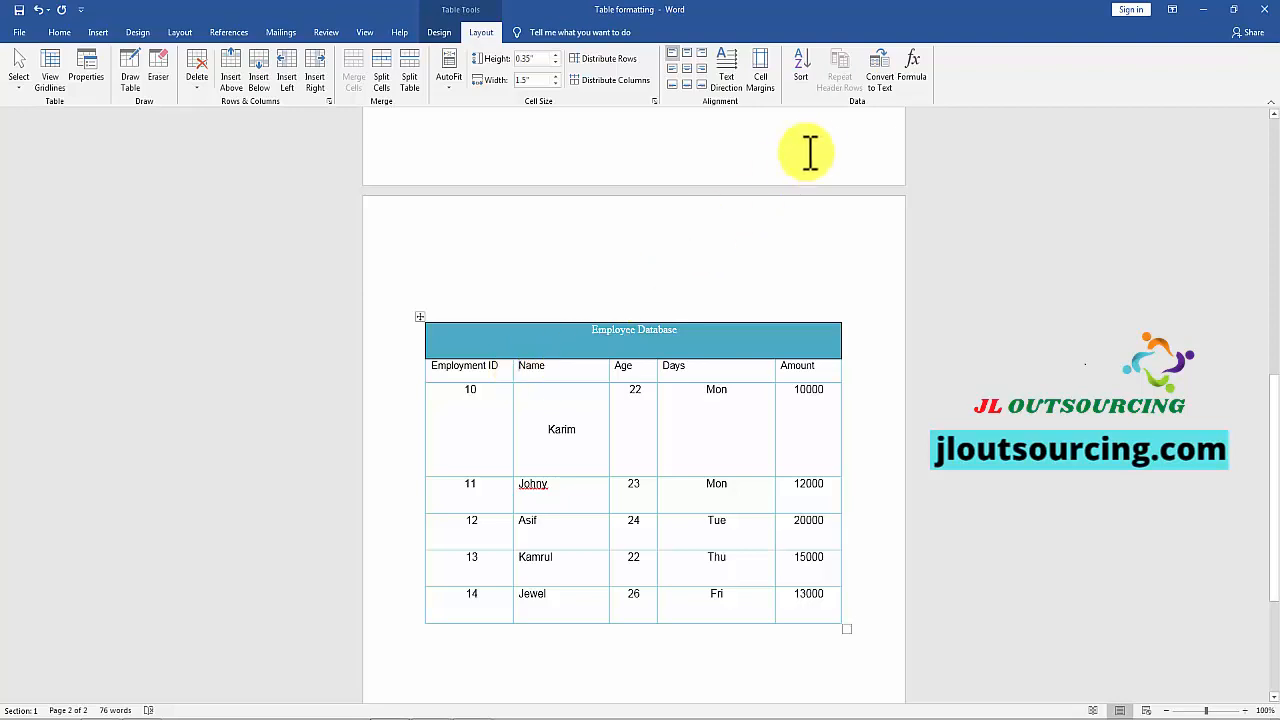
pyautogui.click(757, 62)
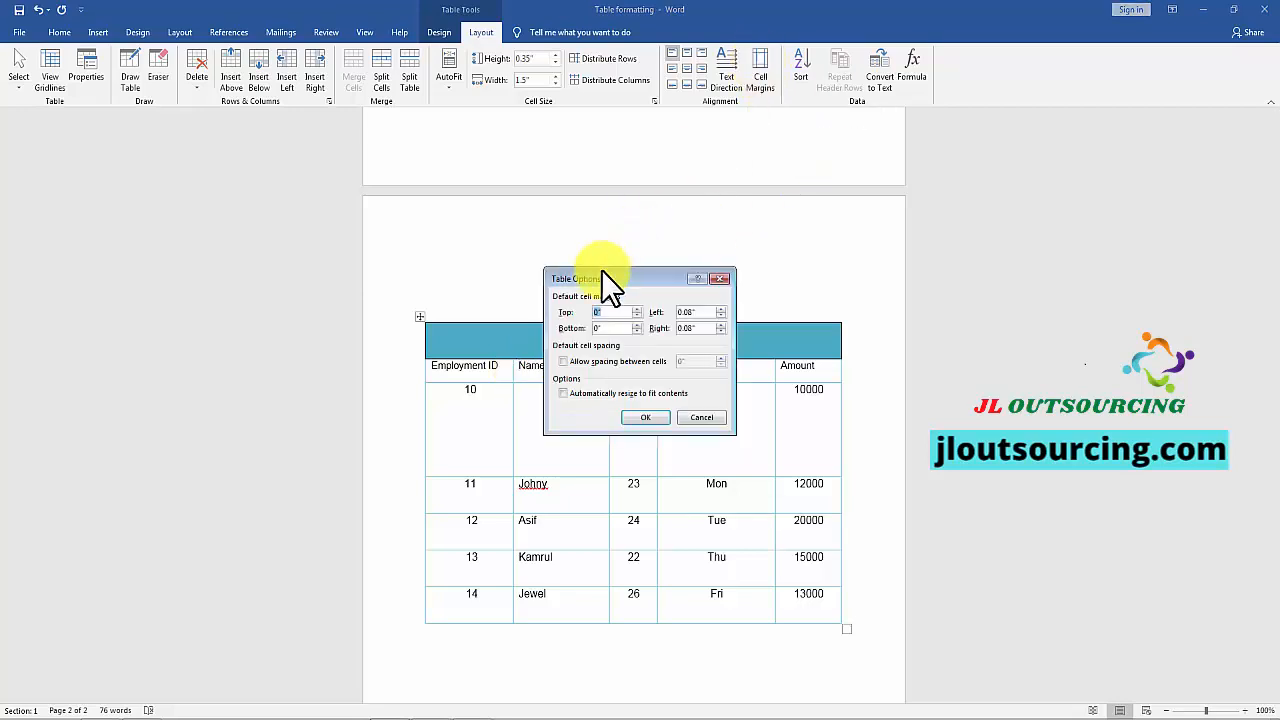
pyautogui.moveTo(601, 270); pyautogui.dragTo(956, 221)
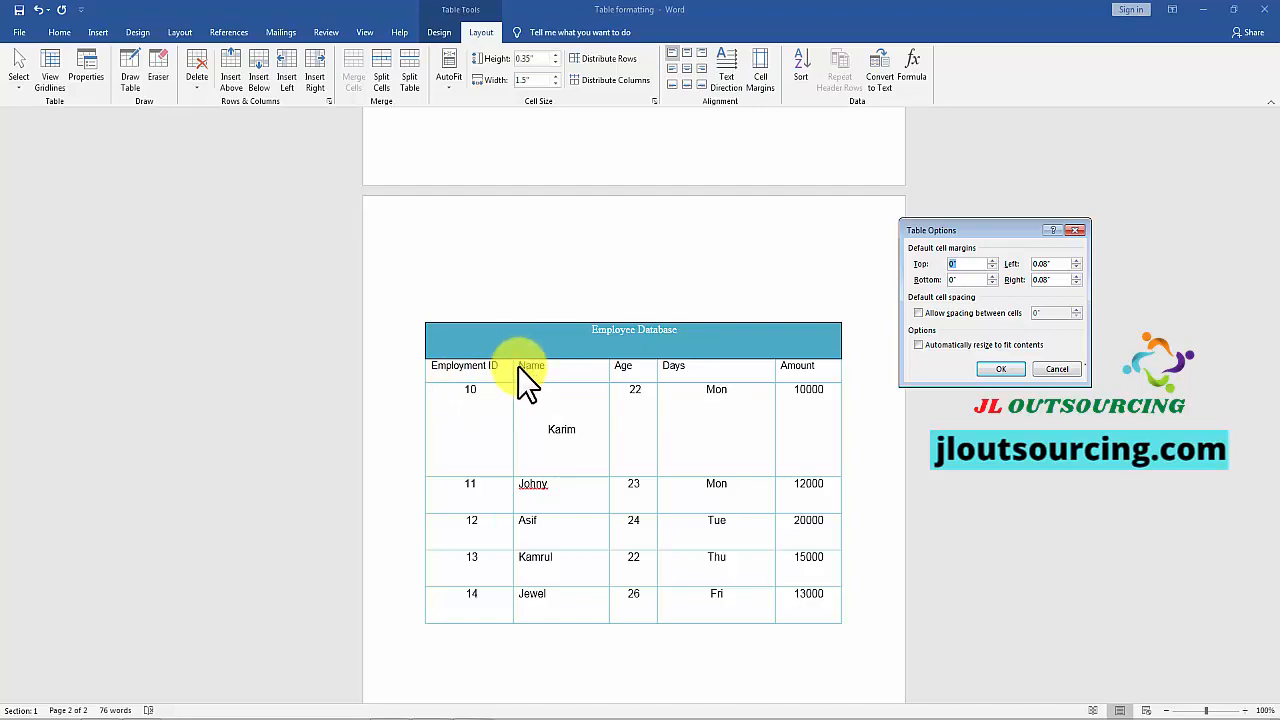
pyautogui.click(1076, 260)
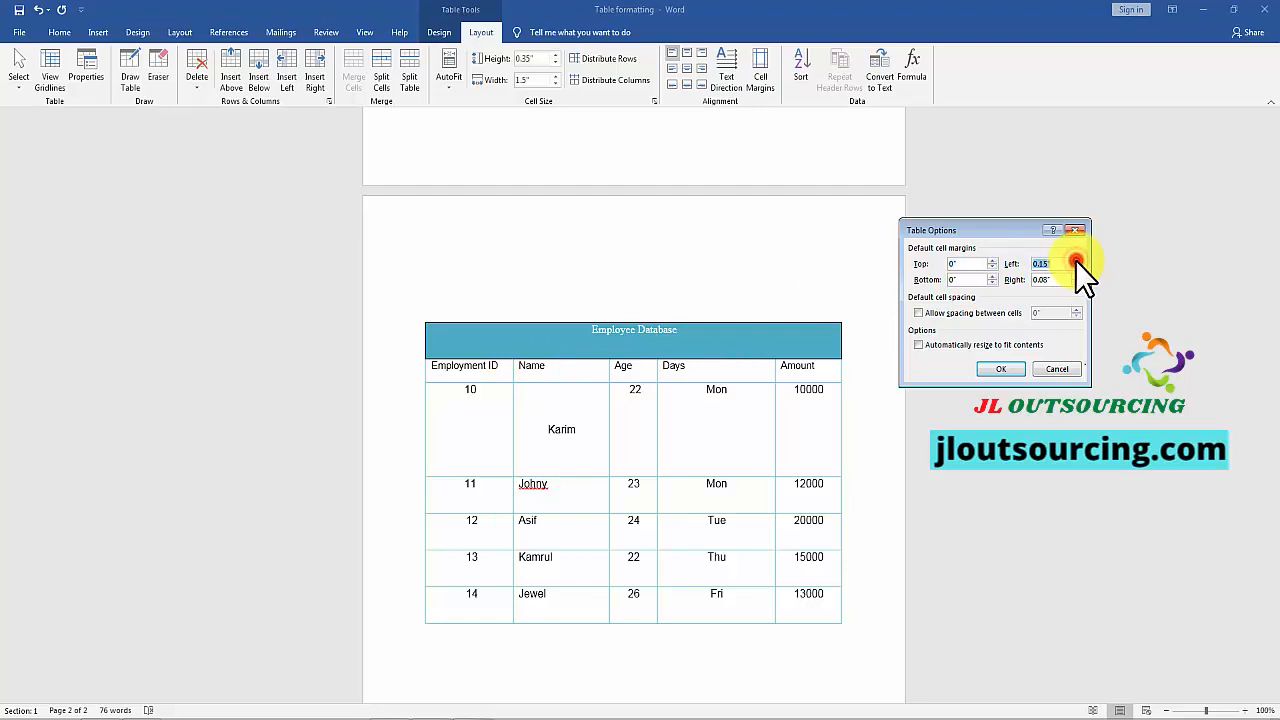
pyautogui.click(1076, 260)
pyautogui.click(1076, 260)
pyautogui.click(1000, 369)
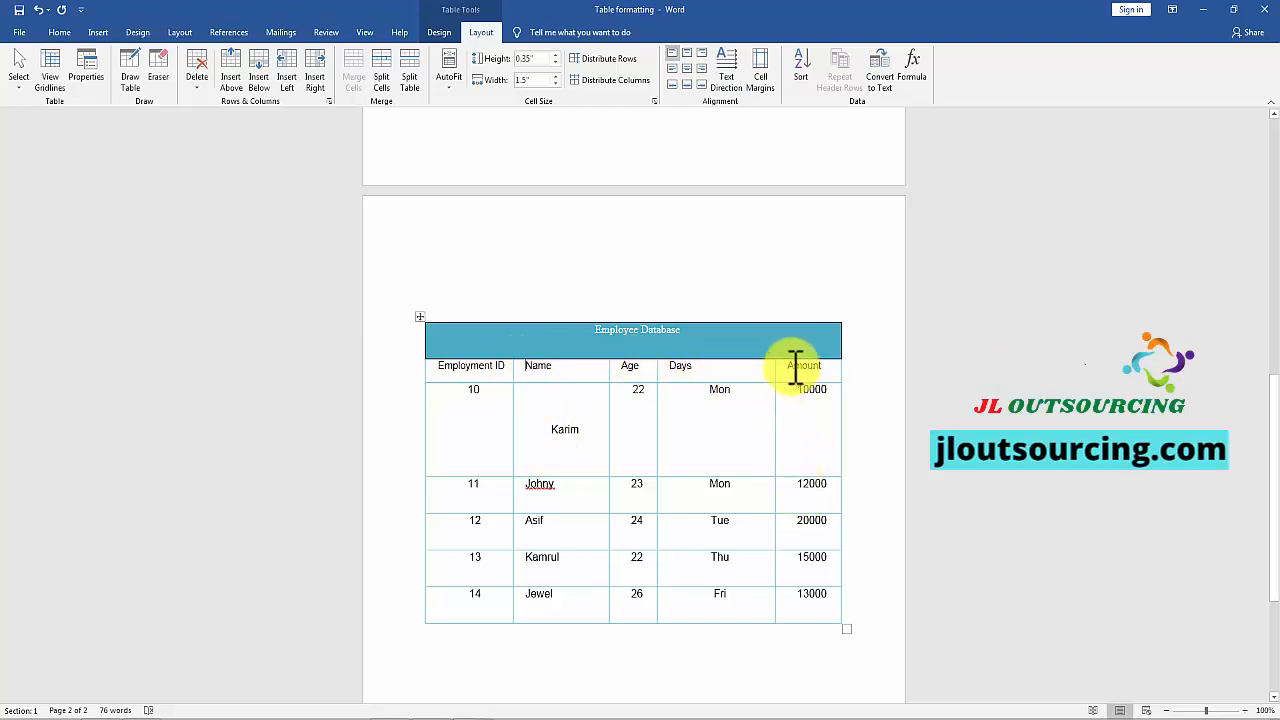
# Step: Increase the table's default top cell margin in Table Options and apply it
pyautogui.hotkey('ctrl', 'z')
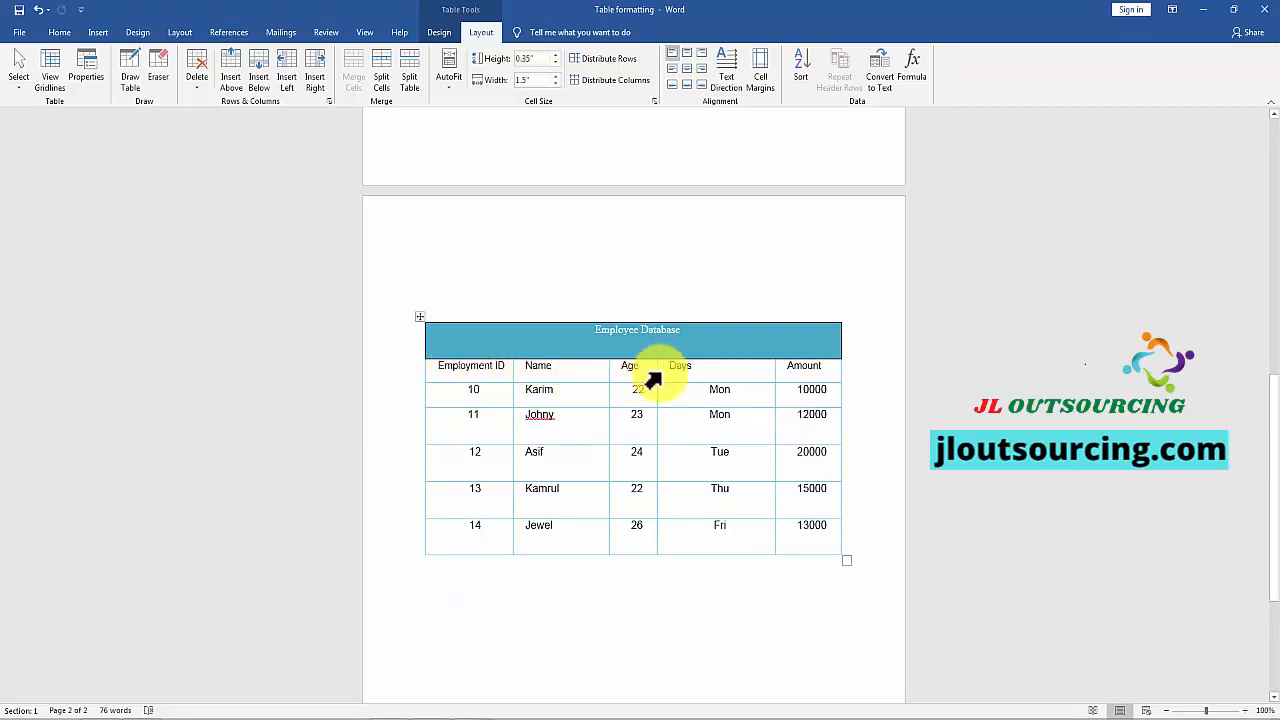
pyautogui.click(759, 60)
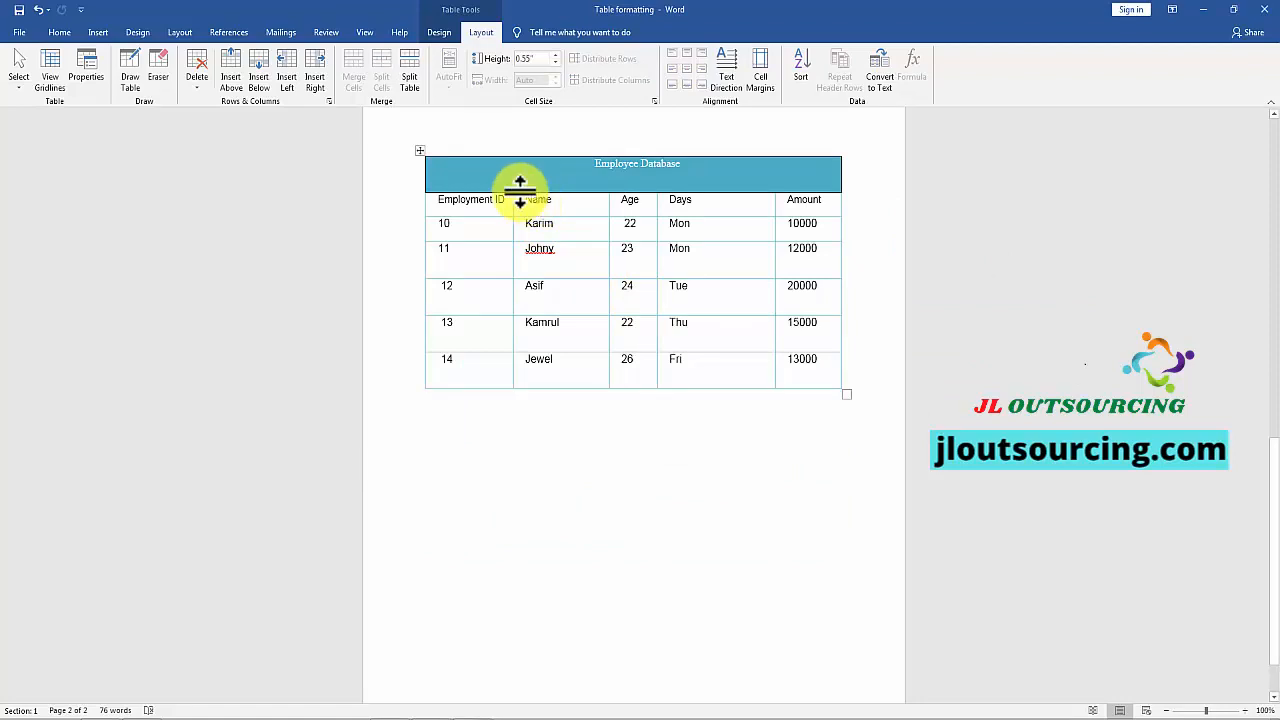
pyautogui.click(537, 205)
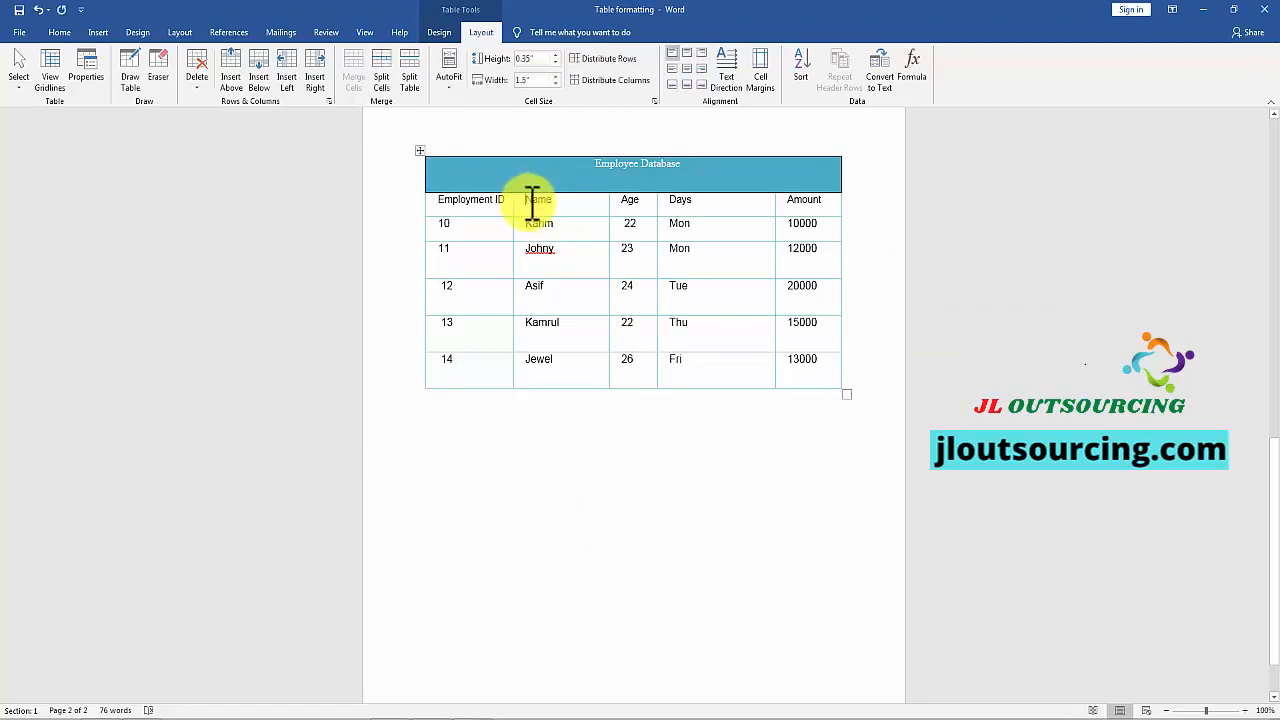
pyautogui.click(759, 64)
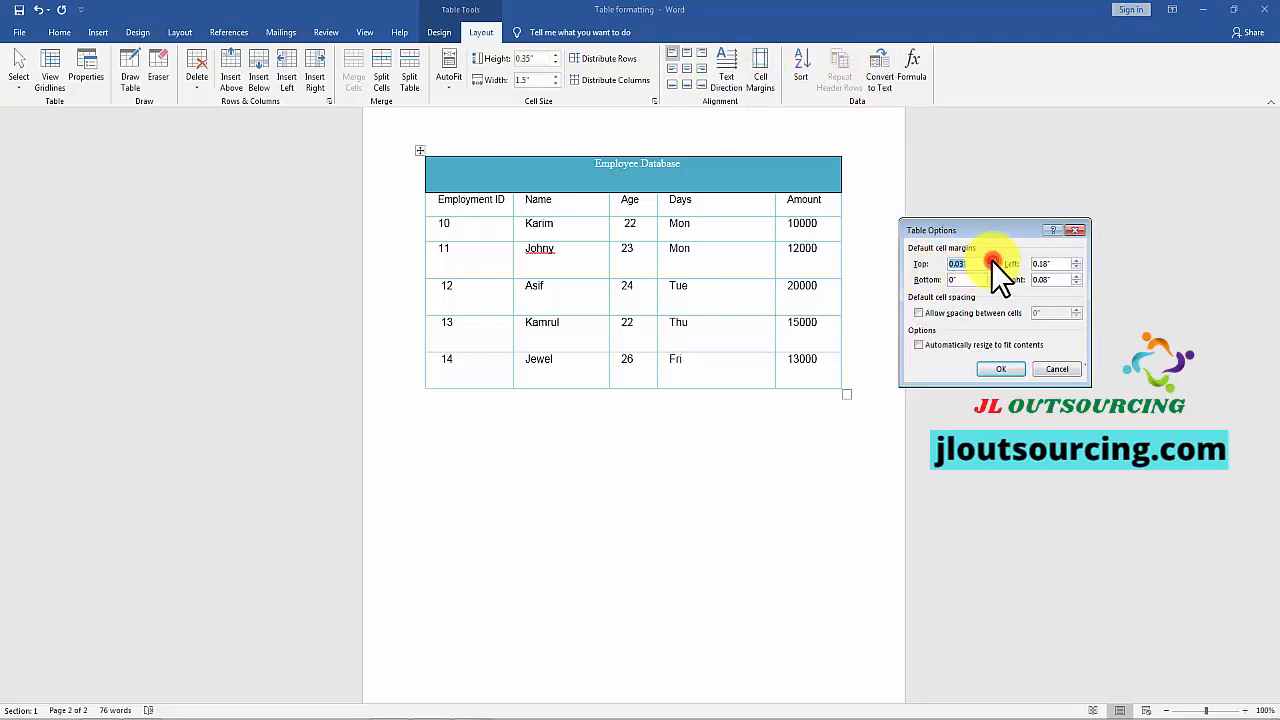
pyautogui.click(1000, 369)
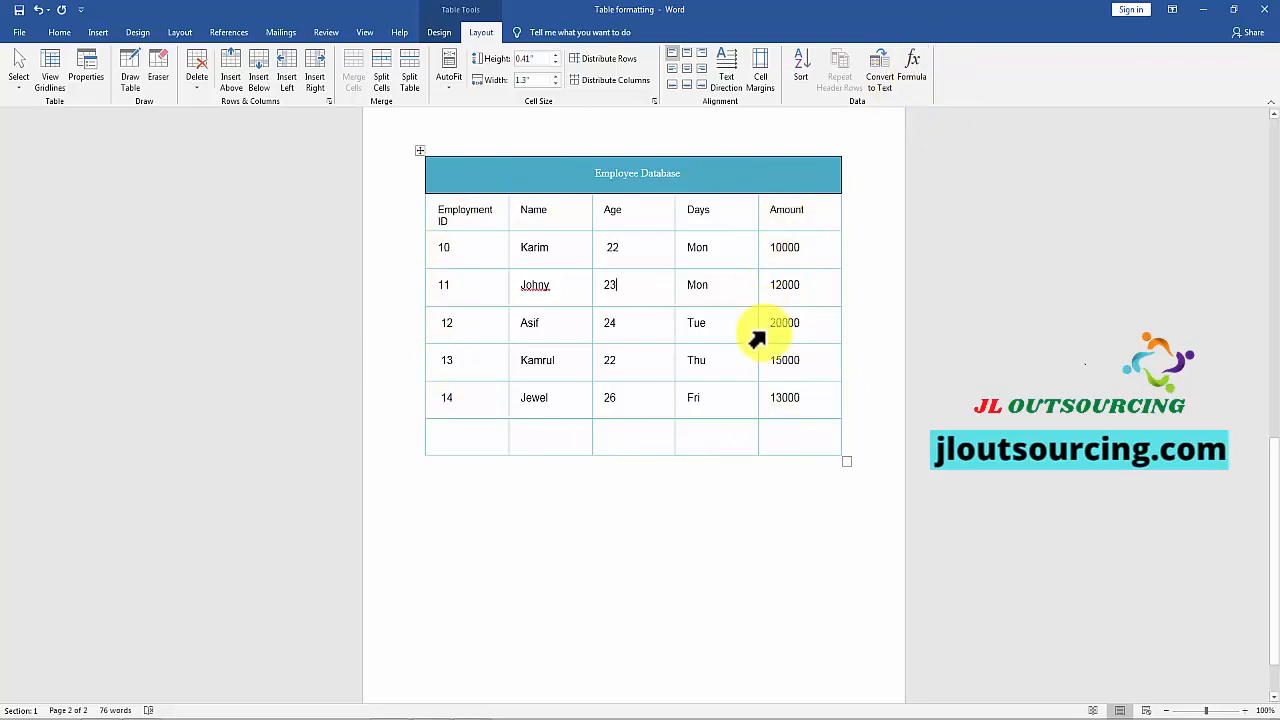
# Step: Insert the formula =SUM(ABOVE) in the empty bottom cell of the Amount column
pyautogui.click(785, 429)
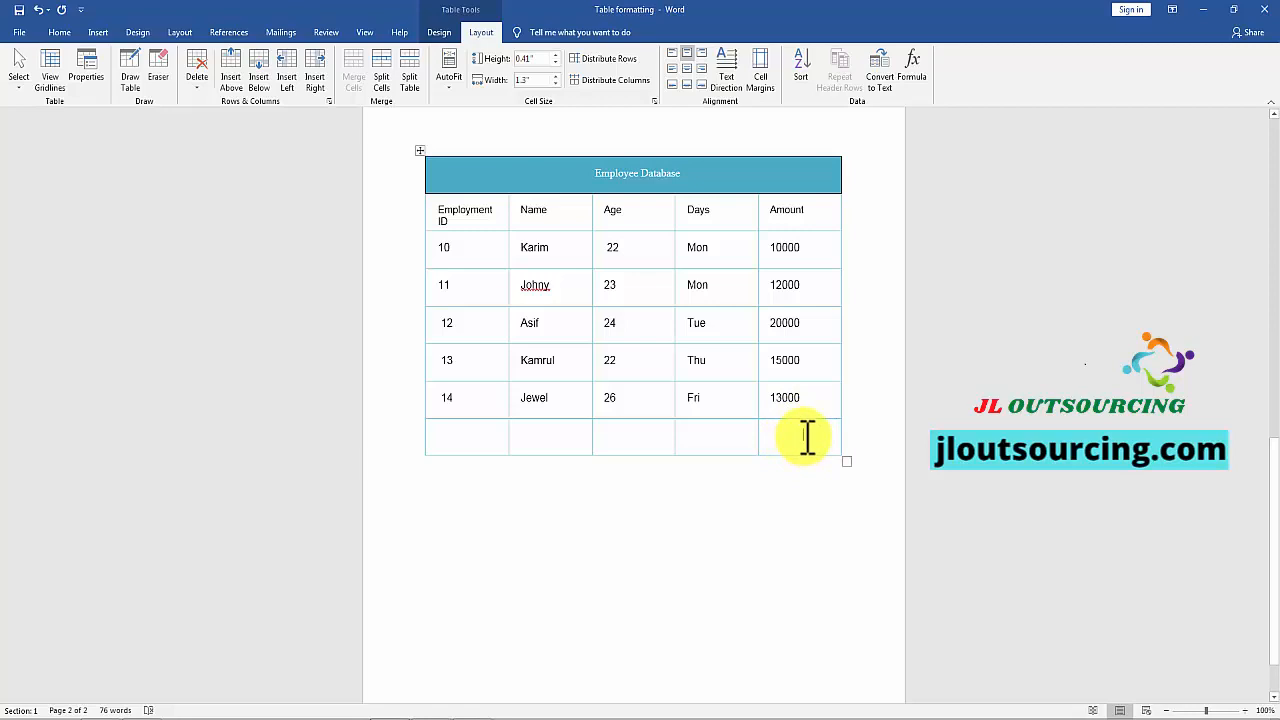
pyautogui.click(910, 67)
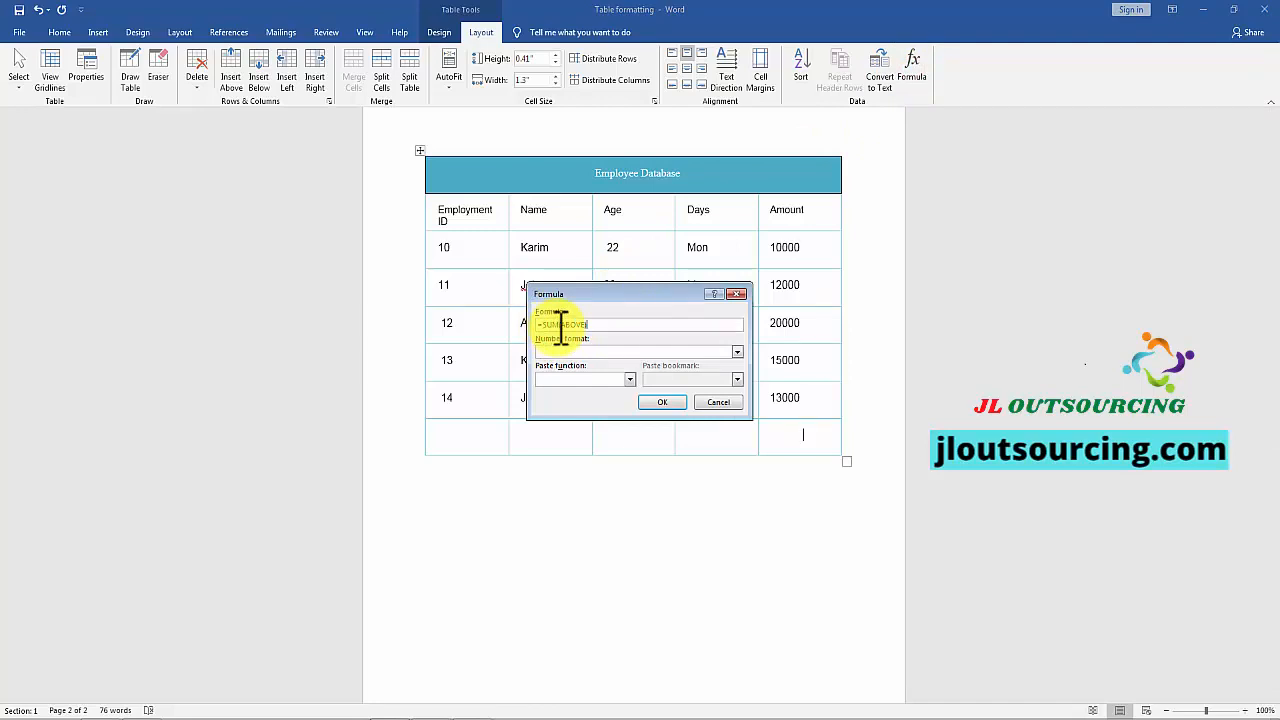
pyautogui.moveTo(584, 296); pyautogui.dragTo(462, 258)
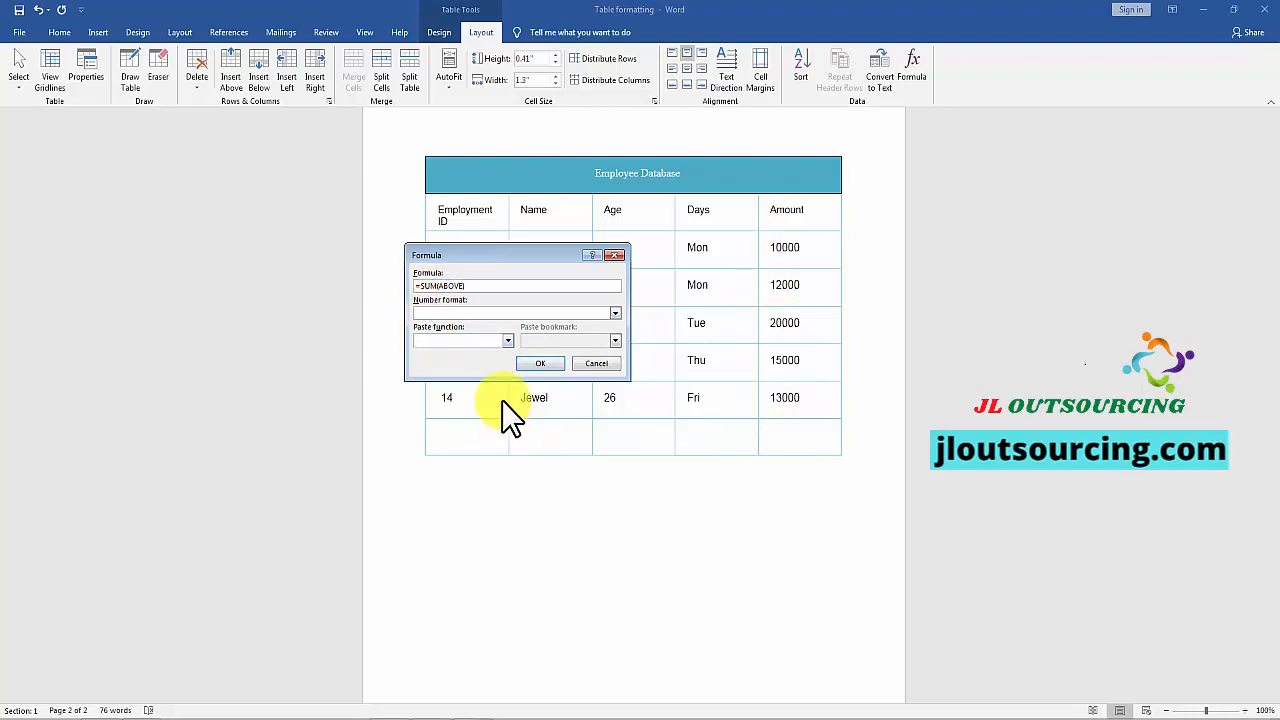
pyautogui.click(538, 364)
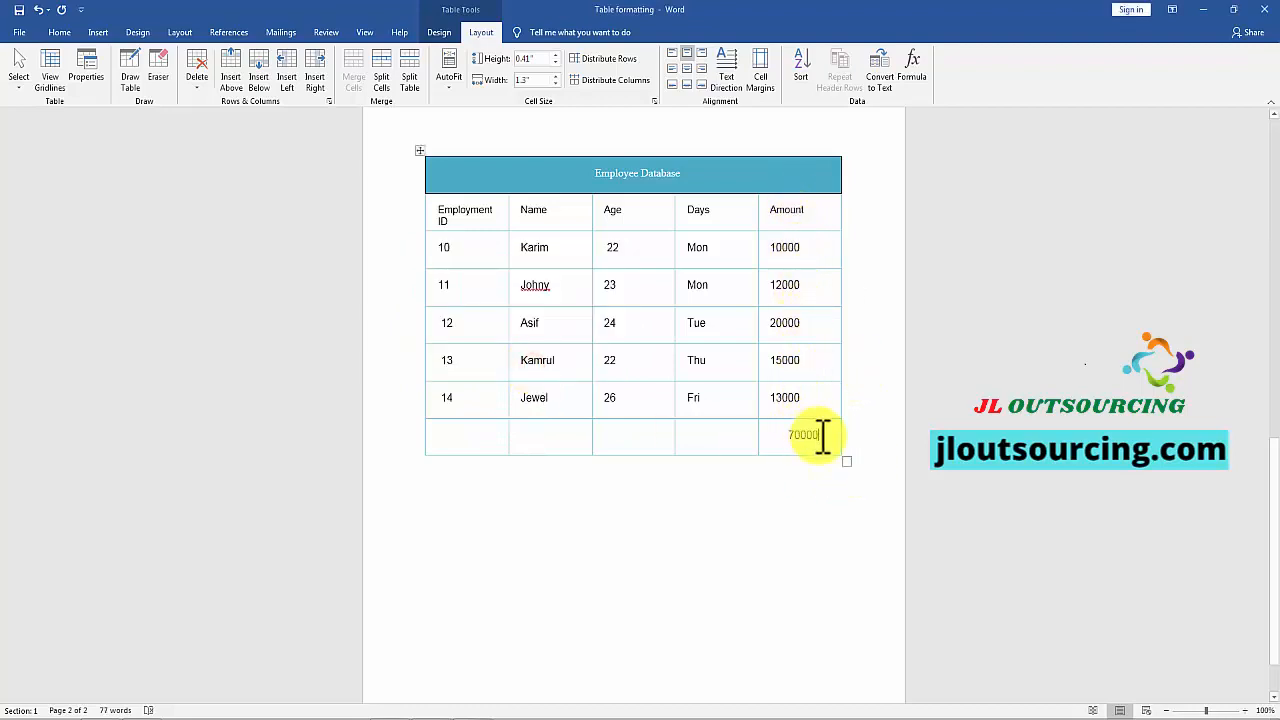
# Step: Undo the sum formula inserted below the Amount column
pyautogui.moveTo(823, 437); pyautogui.dragTo(791, 434)
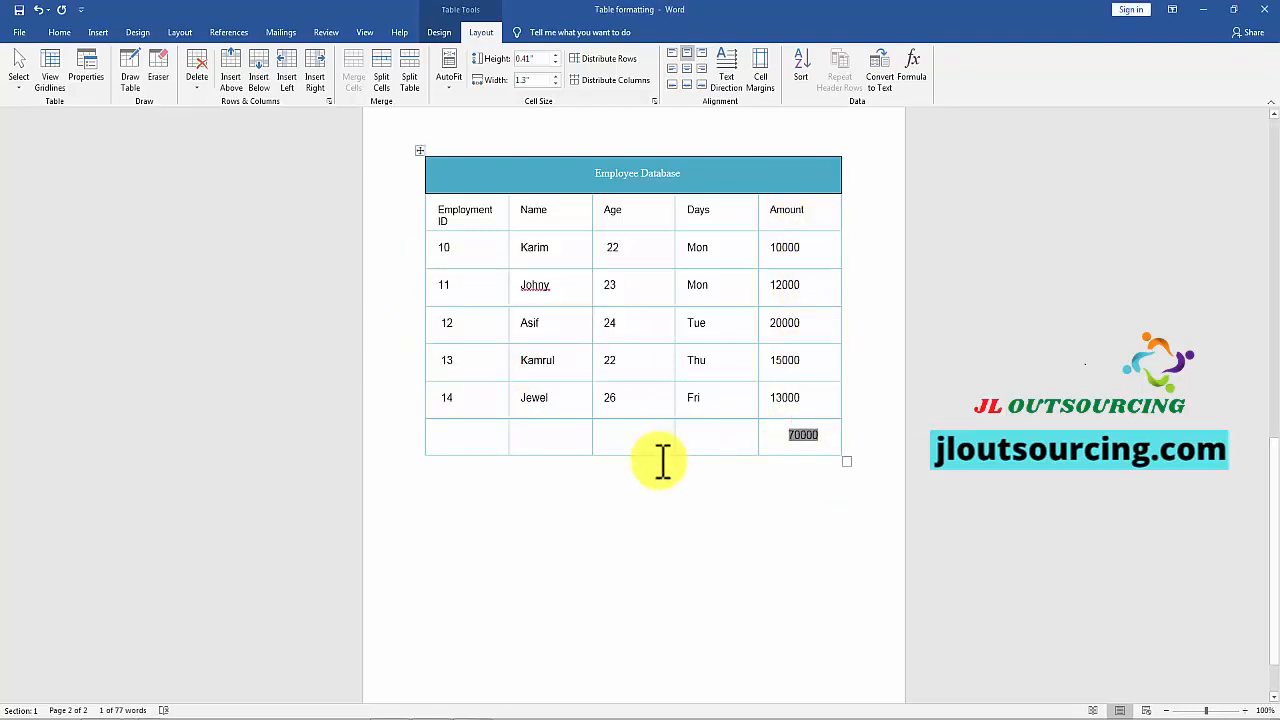
pyautogui.click(800, 434)
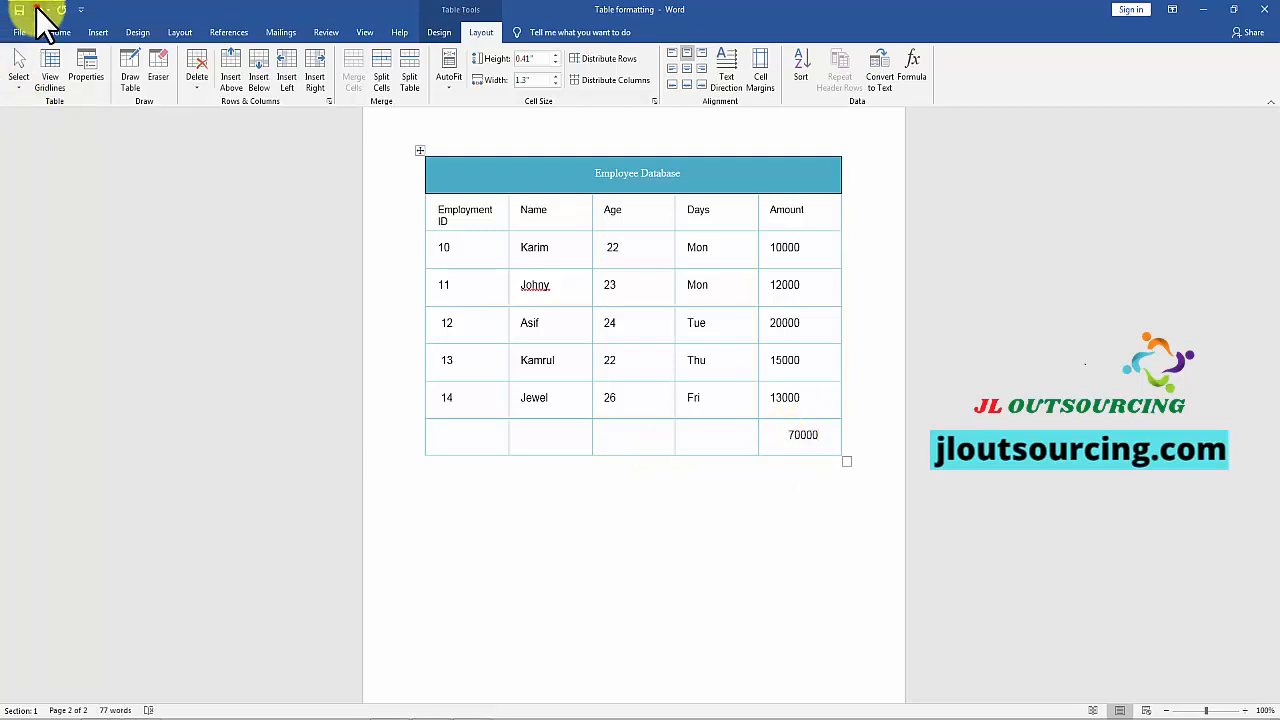
pyautogui.click(38, 10)
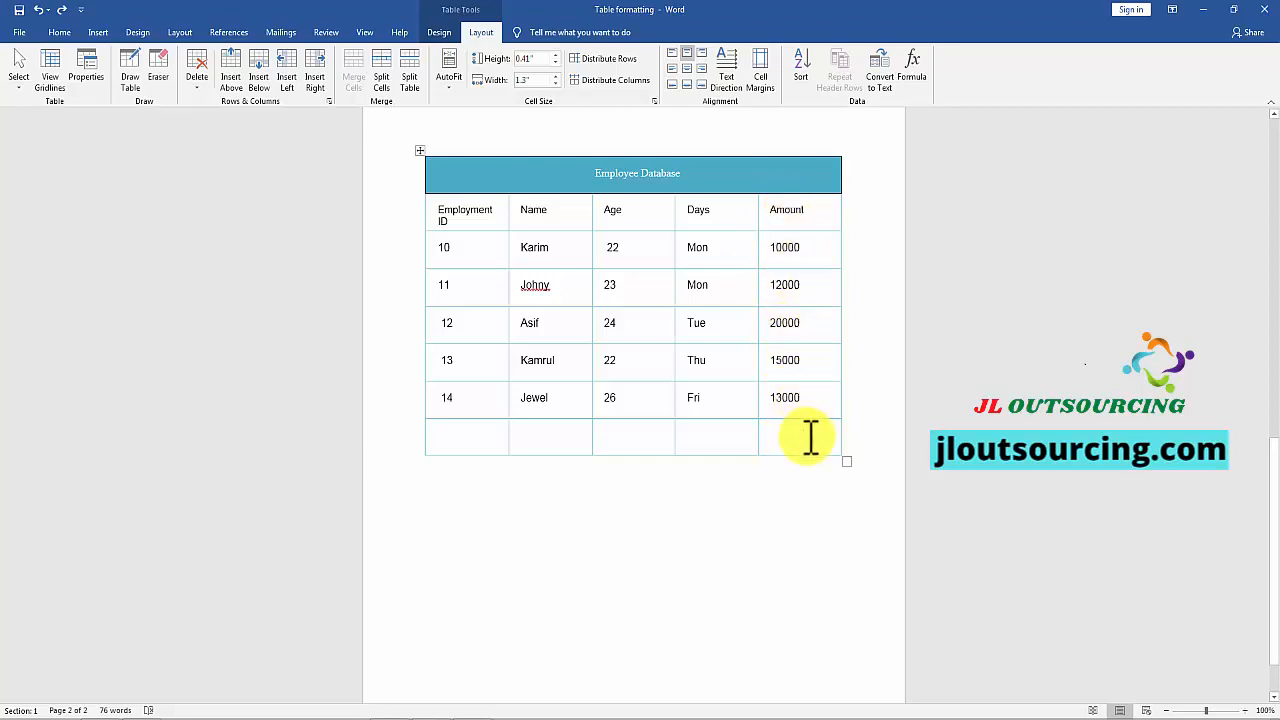
# Step: Insert the formula =MIN(ABOVE) in the empty bottom cell of the Amount column
pyautogui.click(911, 66)
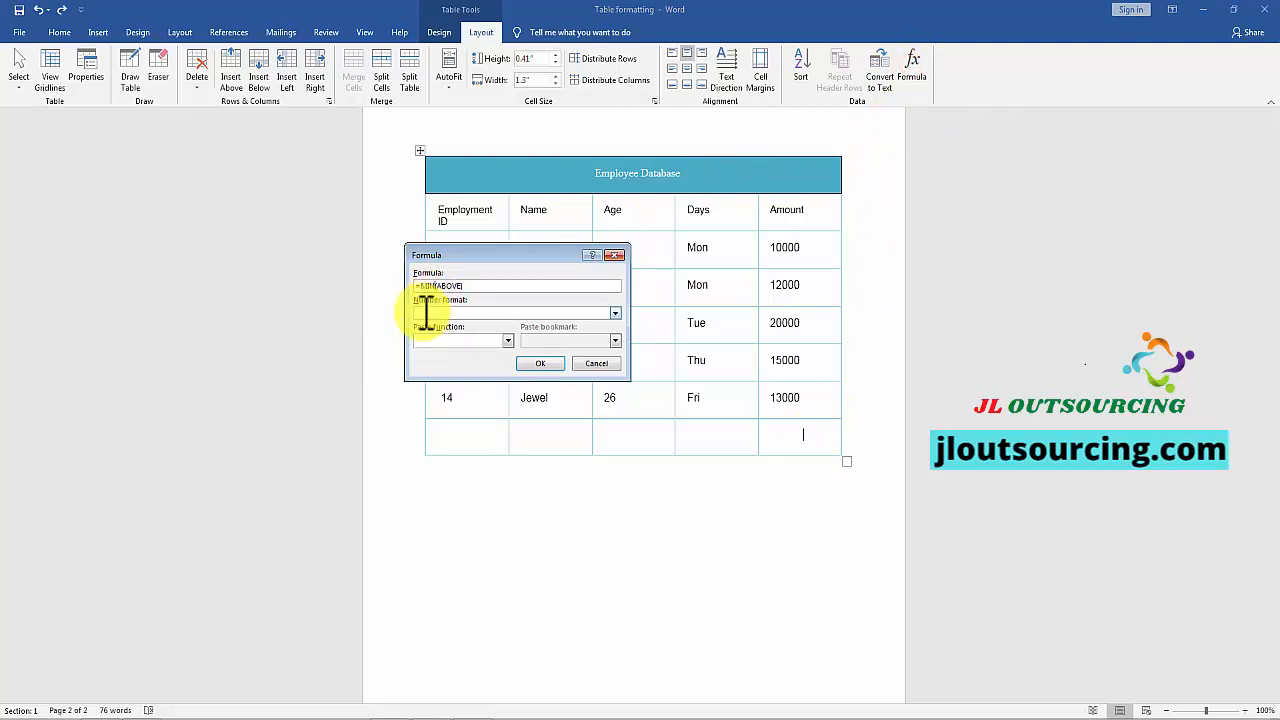
pyautogui.click(539, 364)
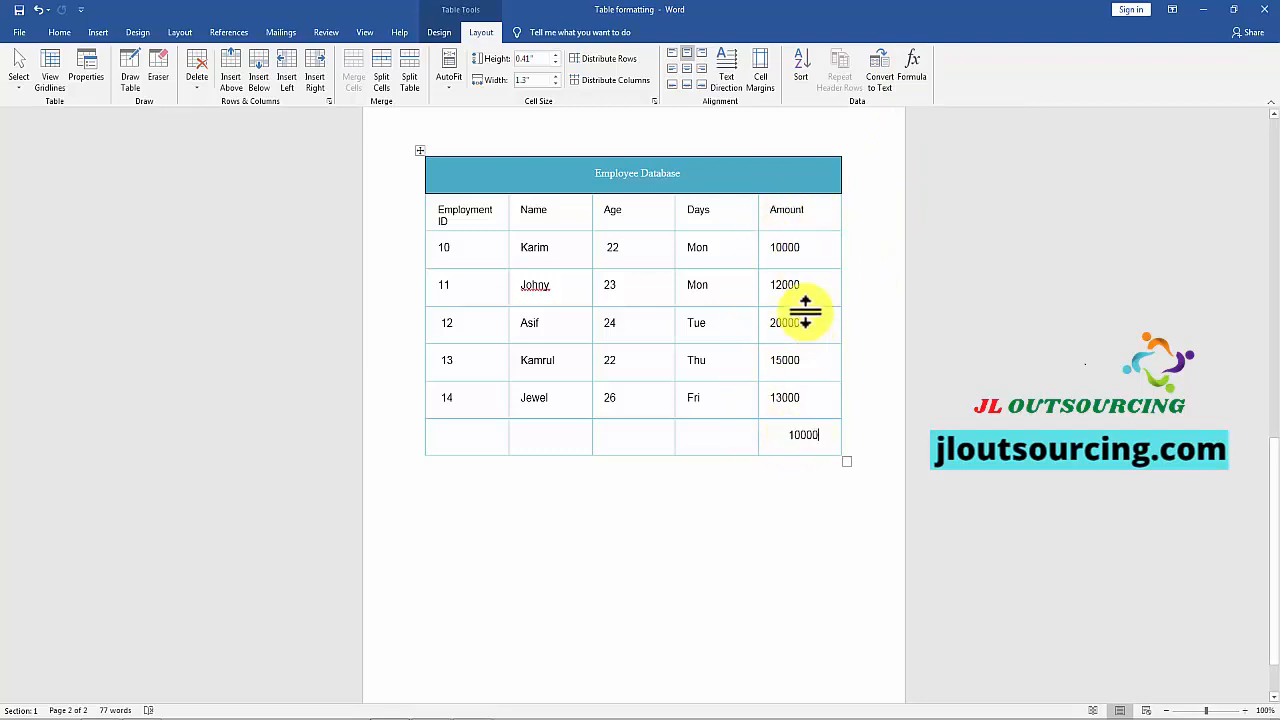
pyautogui.scroll(8, 570, 300)
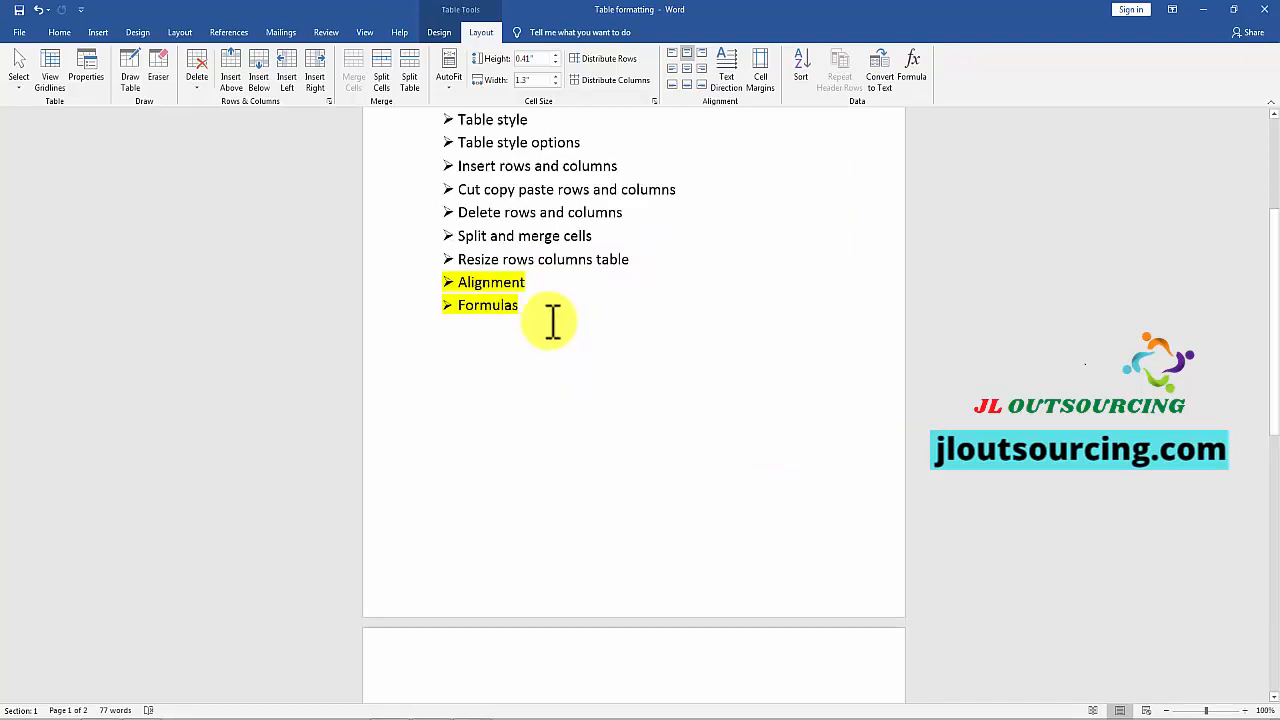